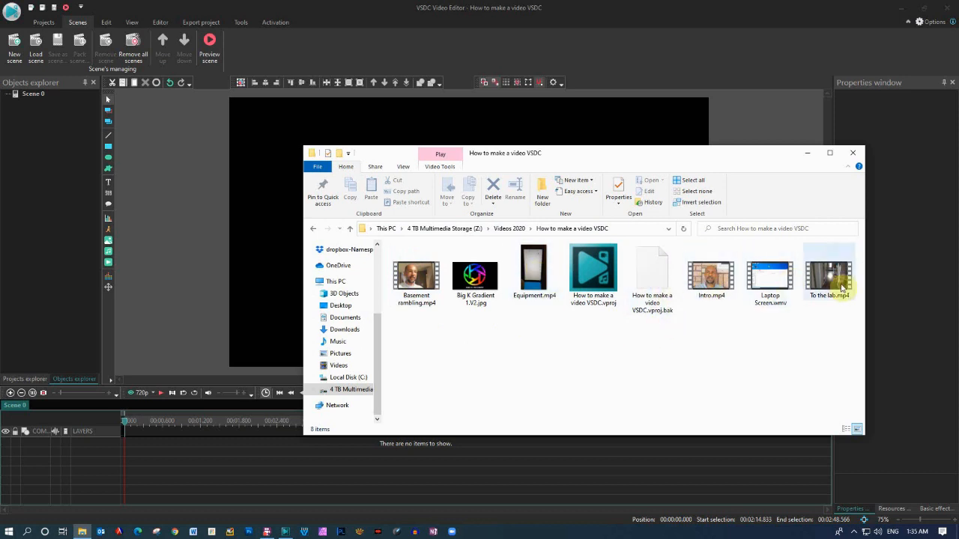
# Add Basement rambling.mp4, Big K Gradient 1.V2.jpg, Intro.mp4, Equipment.mp4, Laptop Screen.wmv and To the lab.mp4 from the open folder to the scene
pyautogui.moveTo(414, 282); pyautogui.dragTo(269, 221)
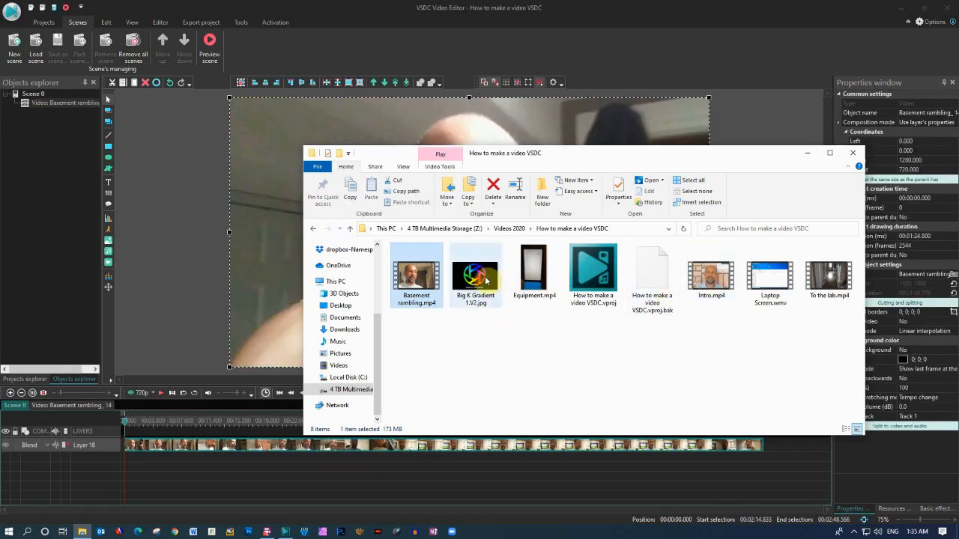
pyautogui.moveTo(483, 281); pyautogui.dragTo(258, 257)
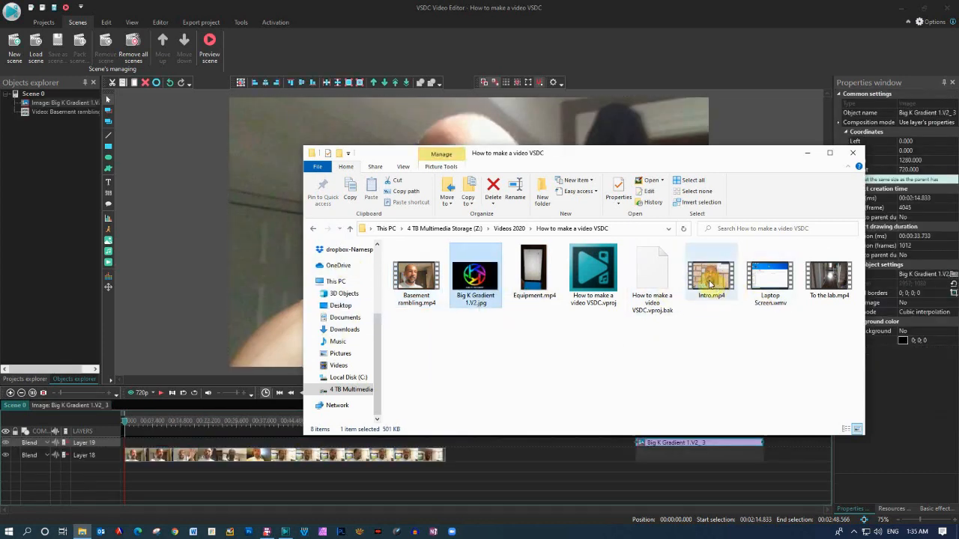
pyautogui.moveTo(710, 284); pyautogui.dragTo(270, 280)
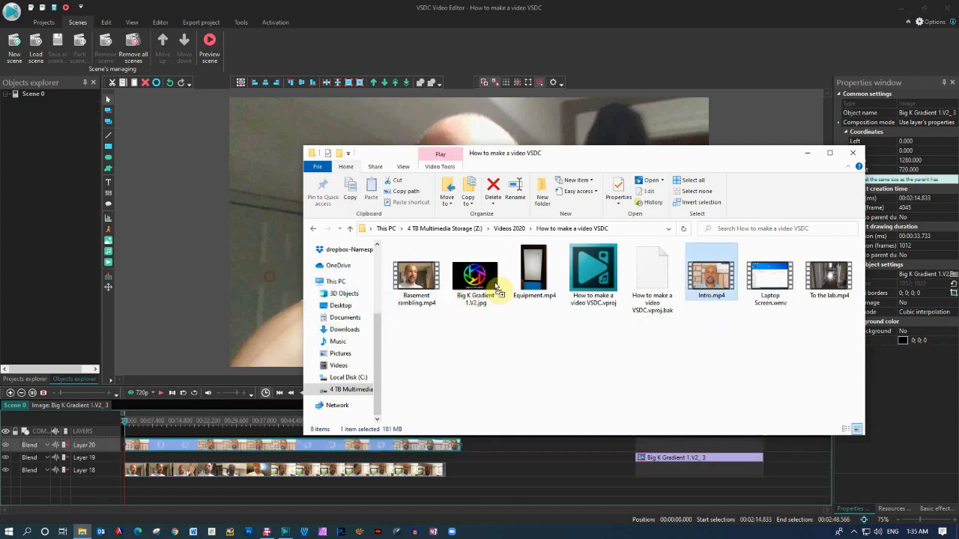
pyautogui.moveTo(534, 274); pyautogui.dragTo(271, 290)
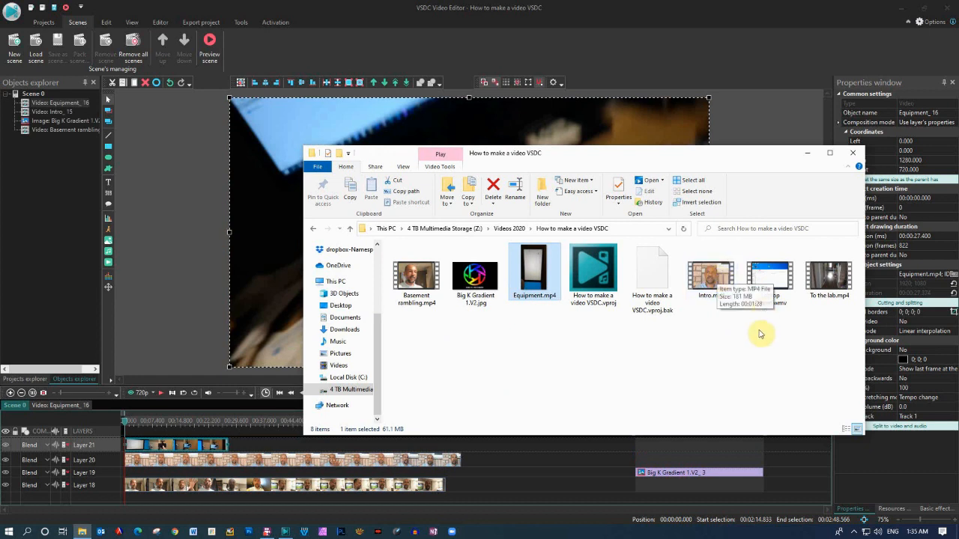
pyautogui.moveTo(776, 281); pyautogui.dragTo(334, 304)
pyautogui.moveTo(838, 277); pyautogui.dragTo(278, 291)
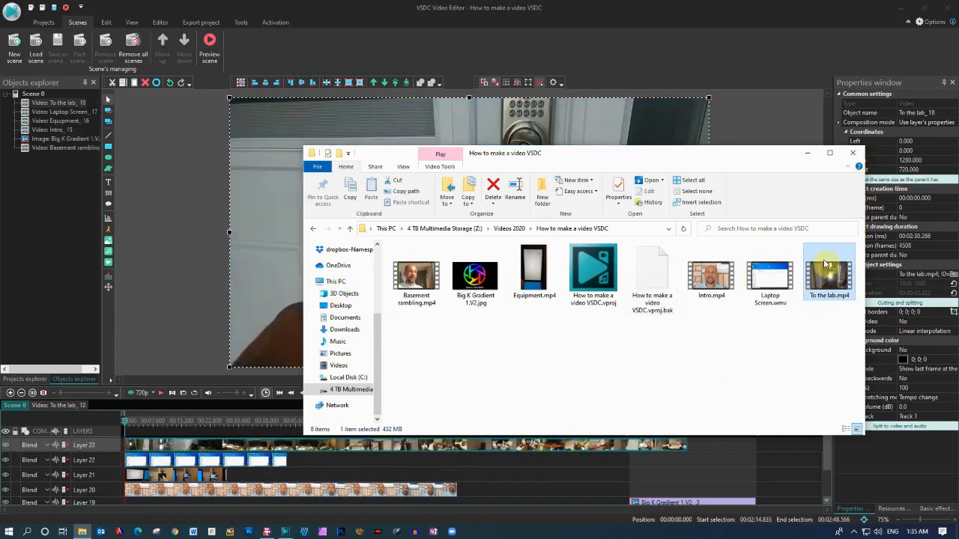
pyautogui.click(853, 154)
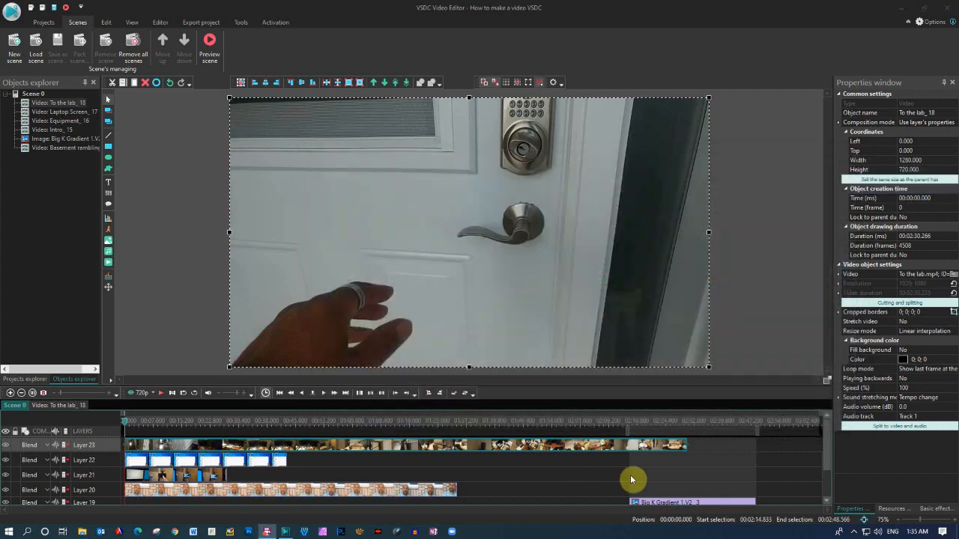
# Raise the Intro clip above the Equipment, Laptop Screen and To the lab clips so it occupies the top layer
pyautogui.moveTo(825, 463); pyautogui.dragTo(832, 434)
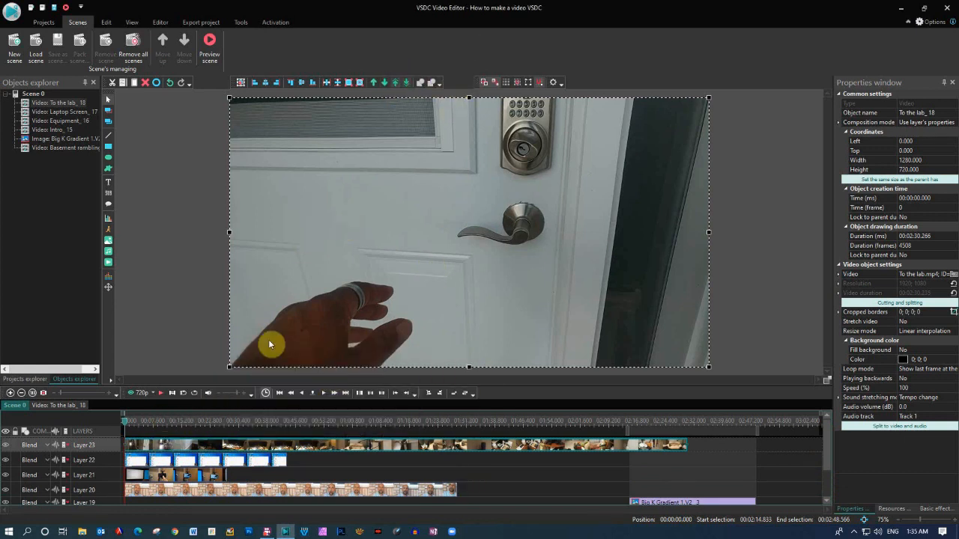
pyautogui.click(173, 491)
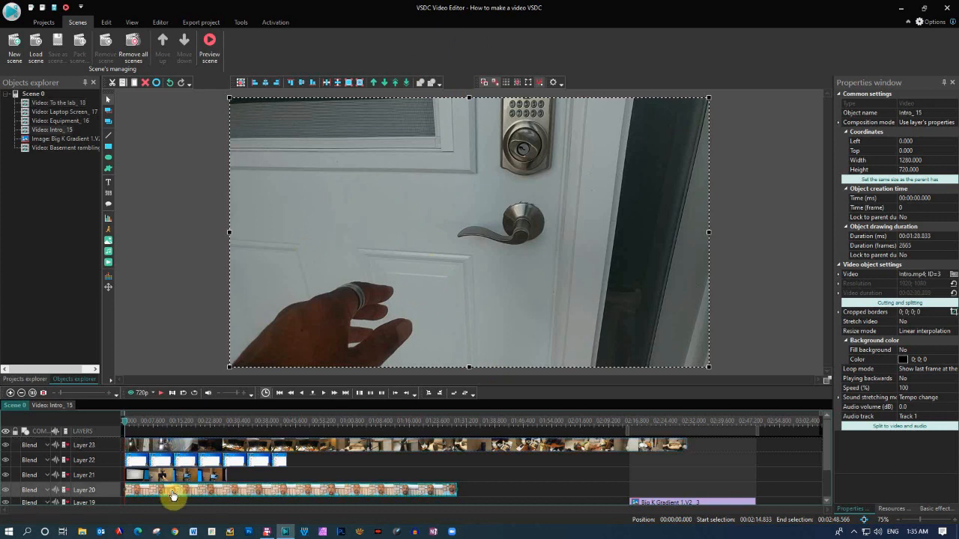
pyautogui.click(374, 83)
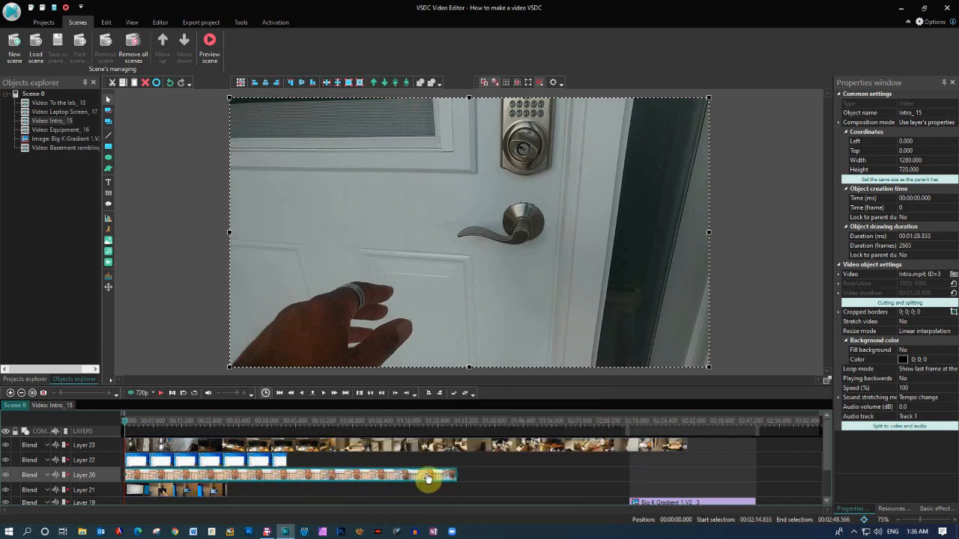
pyautogui.click(373, 83)
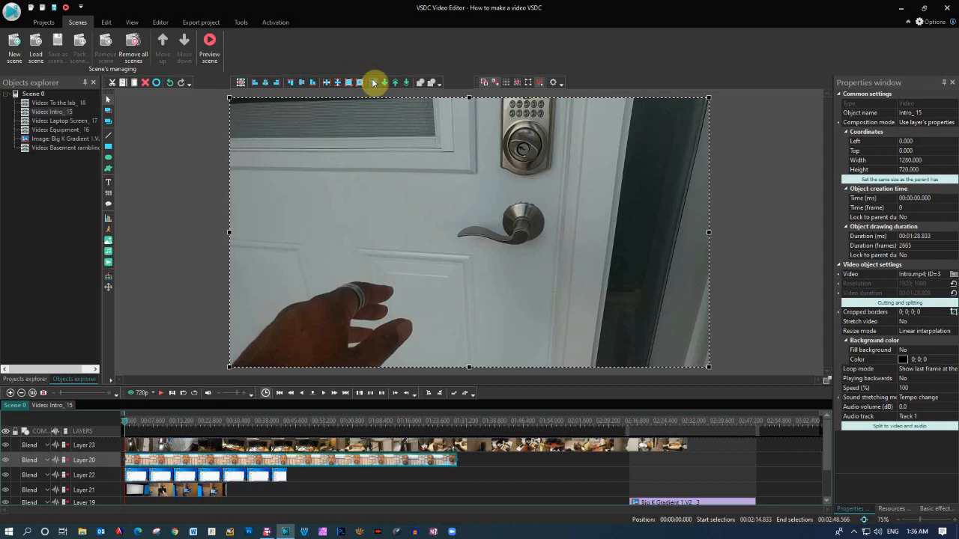
pyautogui.click(373, 83)
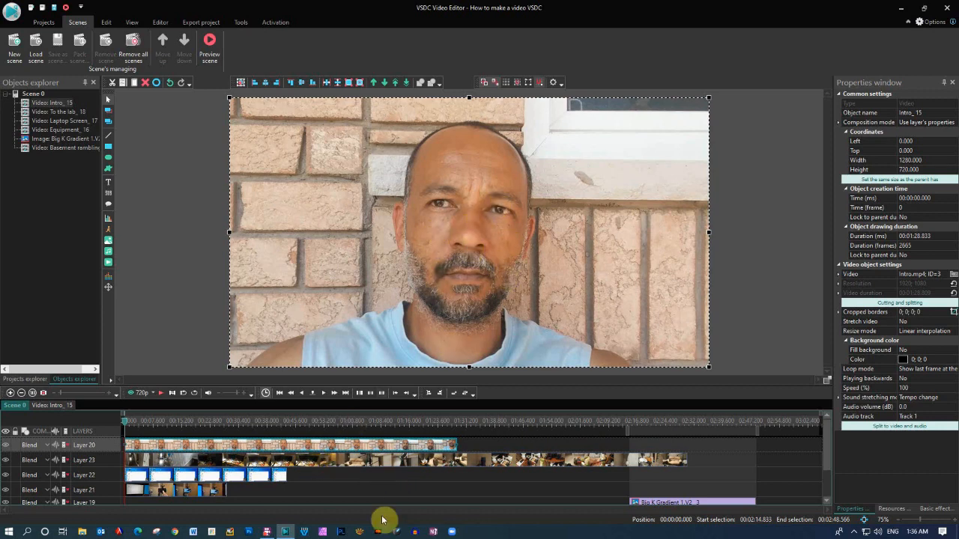
# Place the To the lab clip at 00:01:28.833, where the Intro clip ends, and lower it onto its own layer beneath the Equipment clip
pyautogui.moveTo(294, 460); pyautogui.dragTo(573, 447)
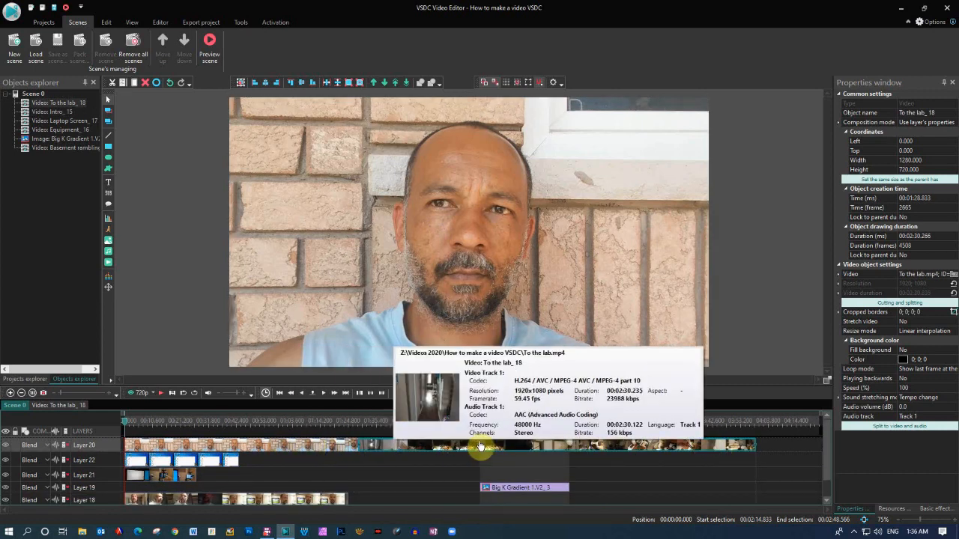
pyautogui.moveTo(386, 447); pyautogui.dragTo(381, 460)
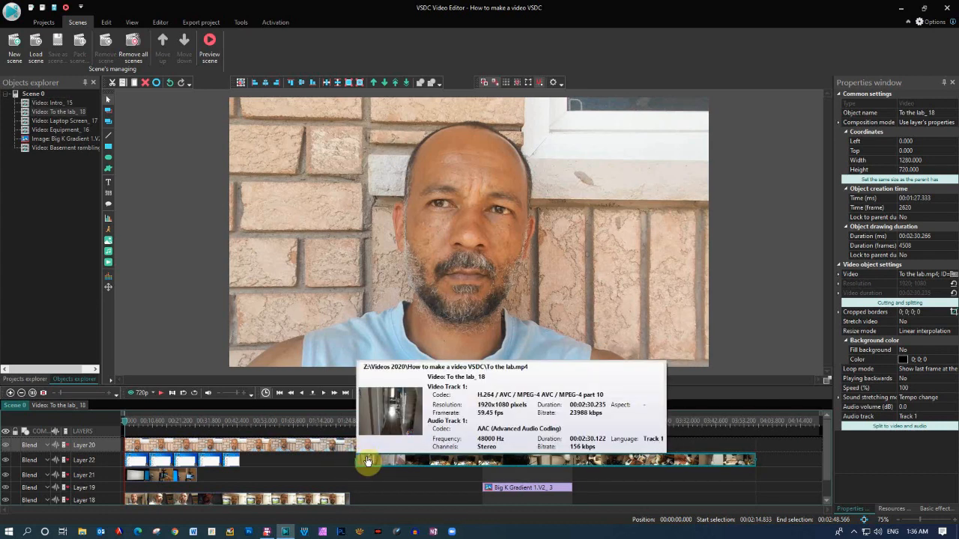
pyautogui.moveTo(363, 464); pyautogui.dragTo(366, 464)
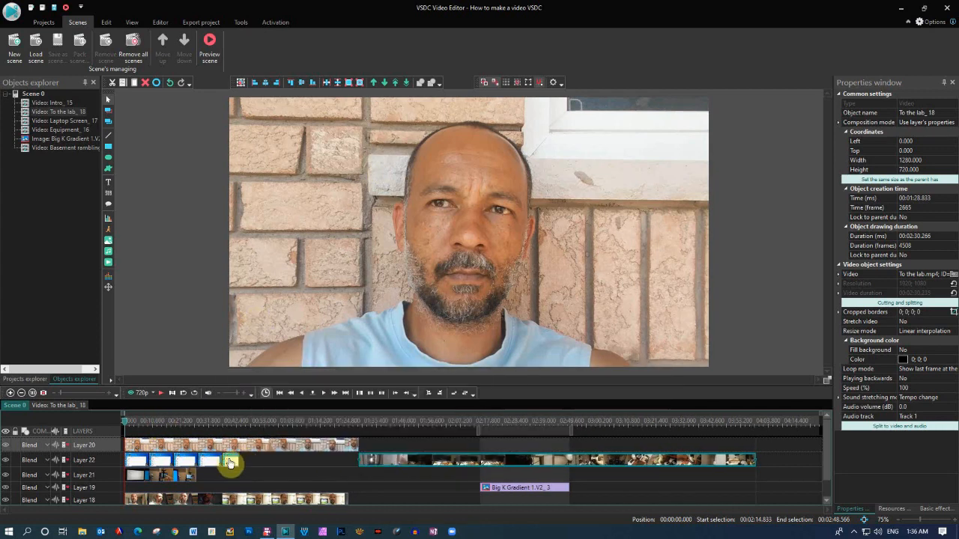
pyautogui.click(384, 82)
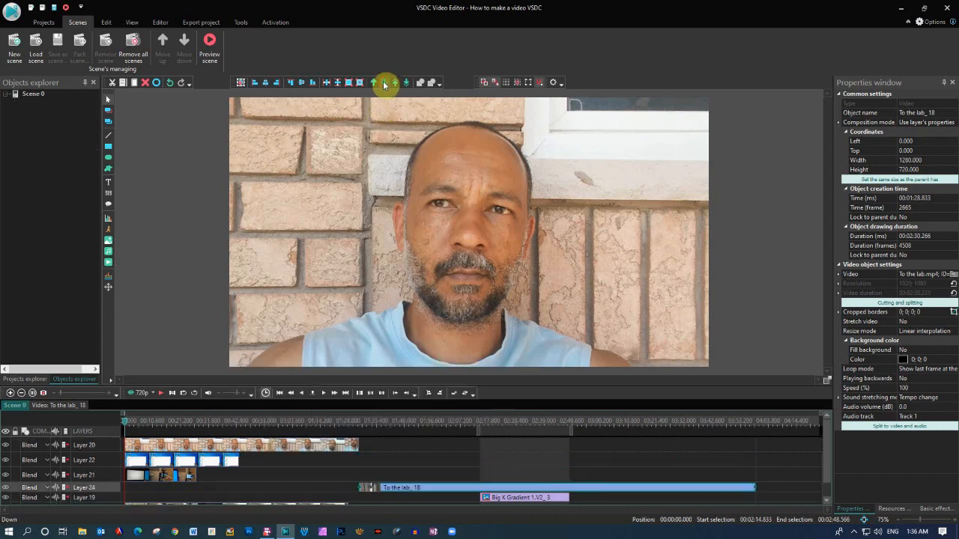
# Try the Laptop Screen clip directly after the Intro clip, and on a layer above Intro at the timeline start
pyautogui.click(216, 466)
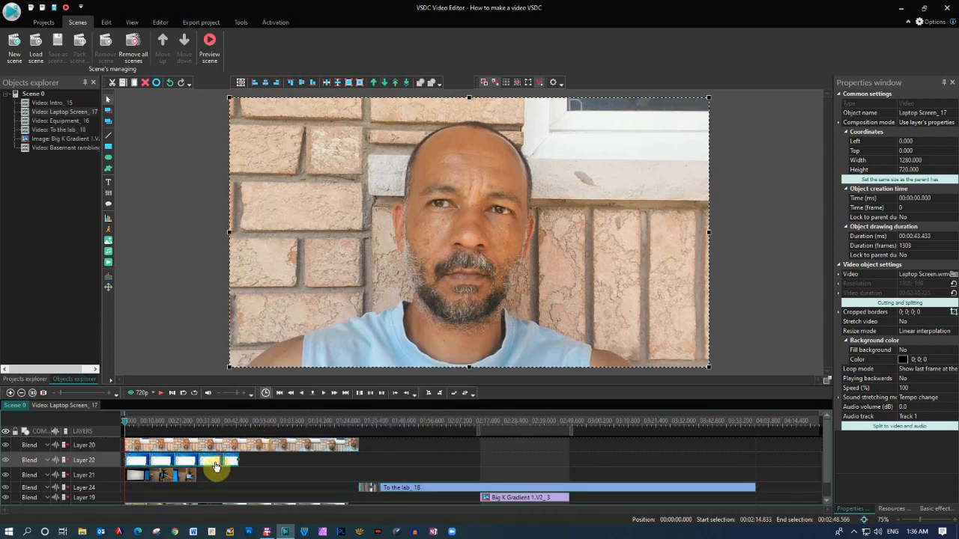
pyautogui.moveTo(216, 466); pyautogui.dragTo(449, 462)
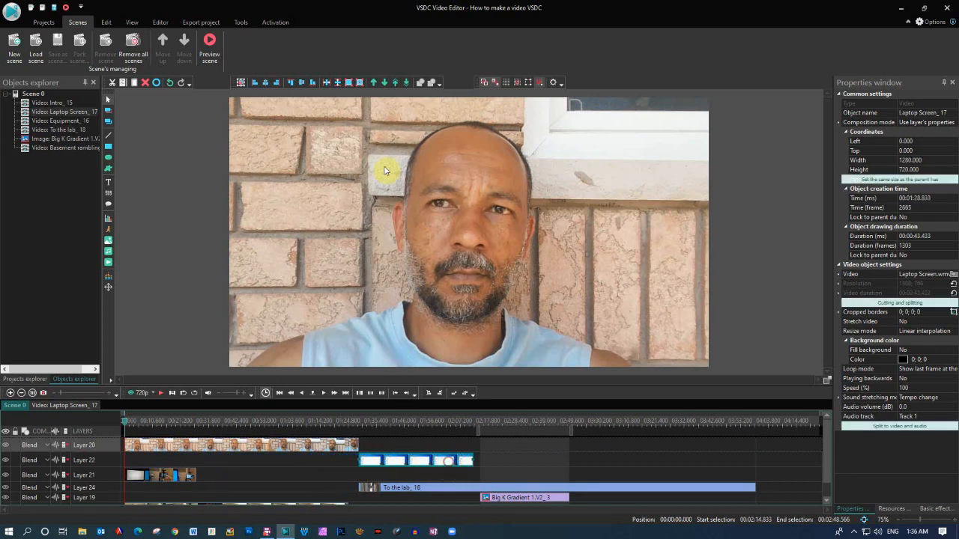
pyautogui.click(377, 85)
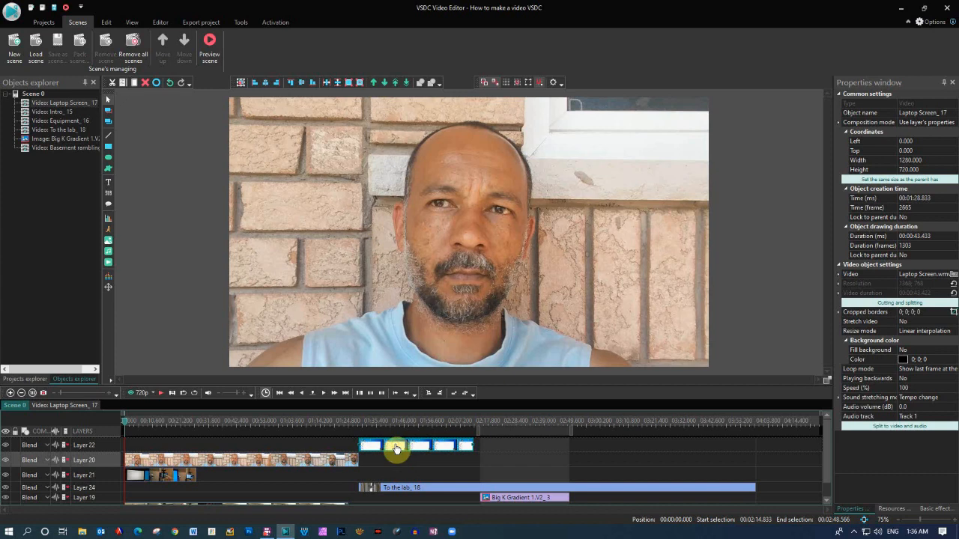
pyautogui.moveTo(394, 446); pyautogui.dragTo(126, 443)
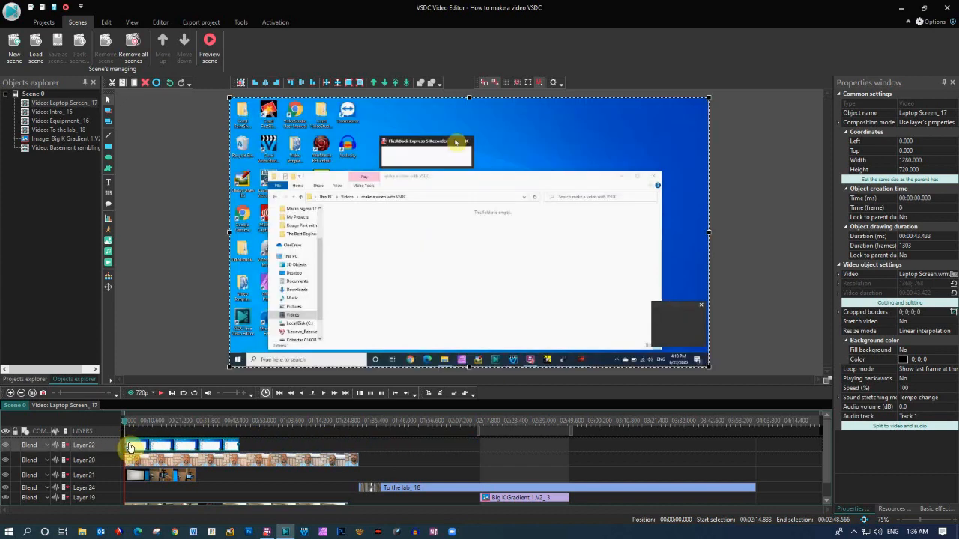
pyautogui.moveTo(129, 447)
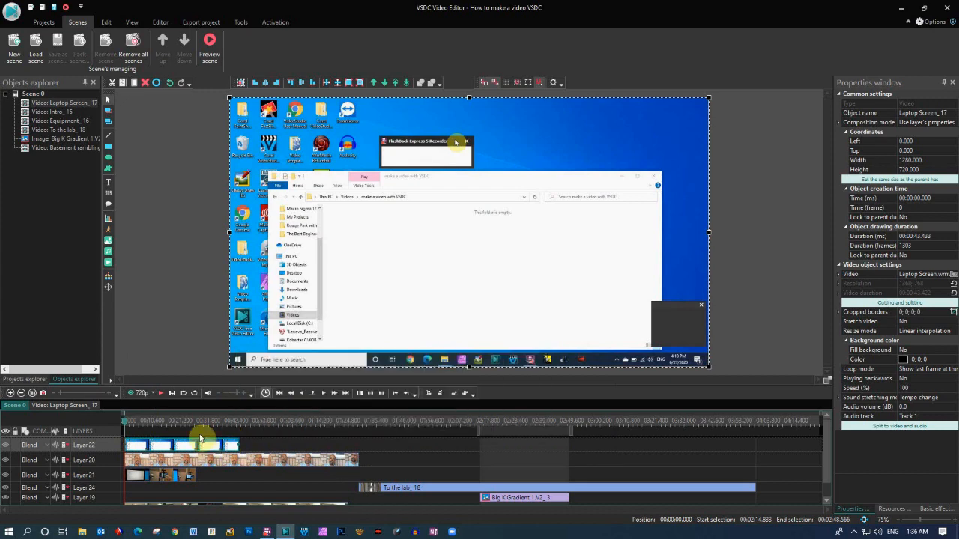
# Delete the Laptop Screen and Equipment clips from the timeline
pyautogui.press('Delete')
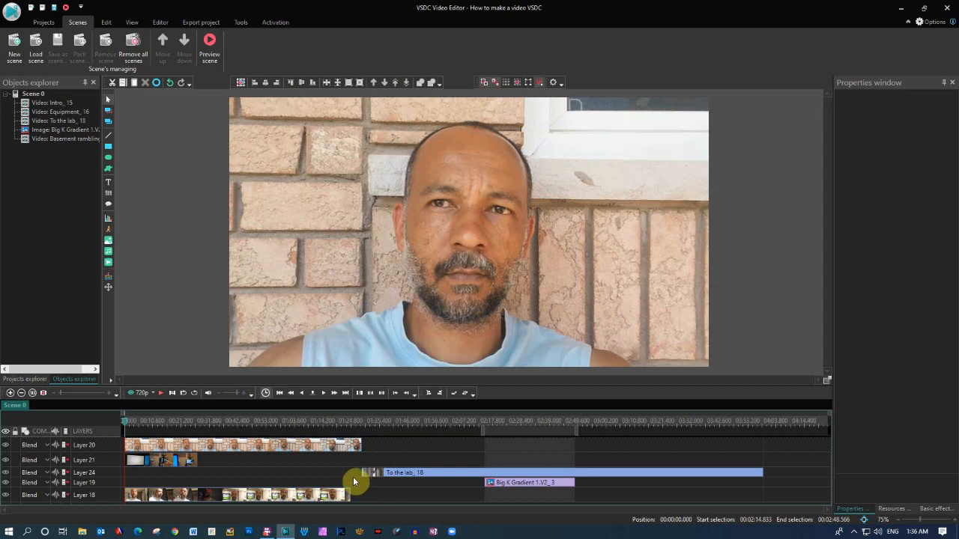
pyautogui.moveTo(353, 487); pyautogui.dragTo(355, 488)
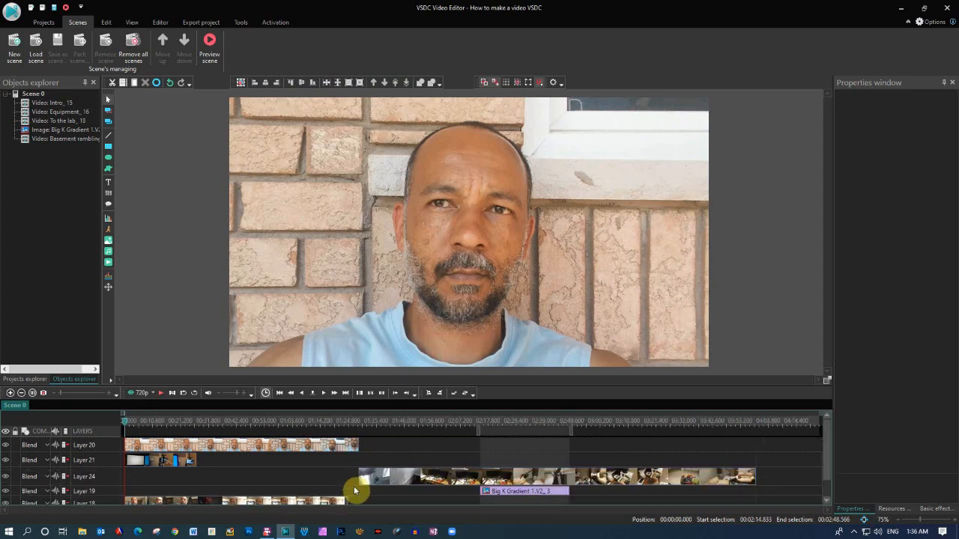
pyautogui.moveTo(161, 463); pyautogui.dragTo(395, 445)
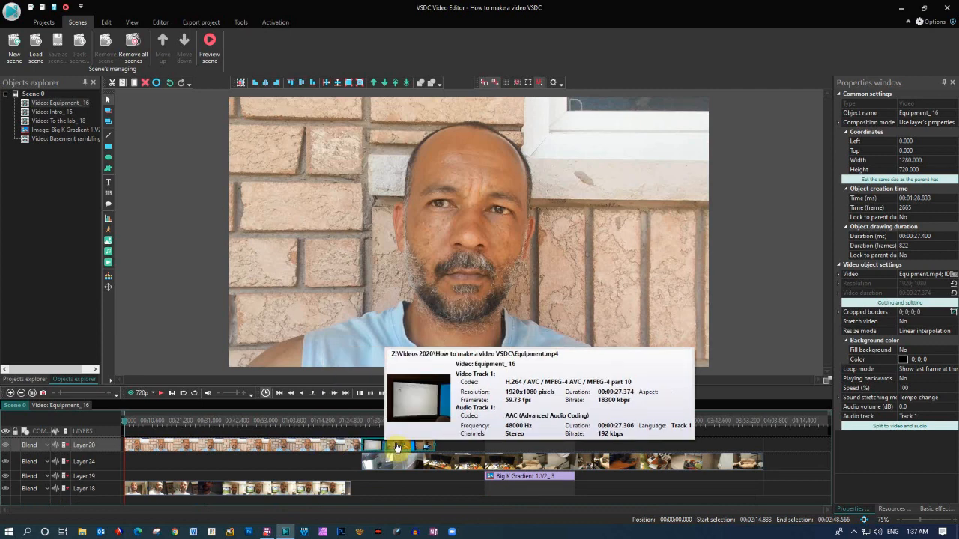
pyautogui.press('Delete')
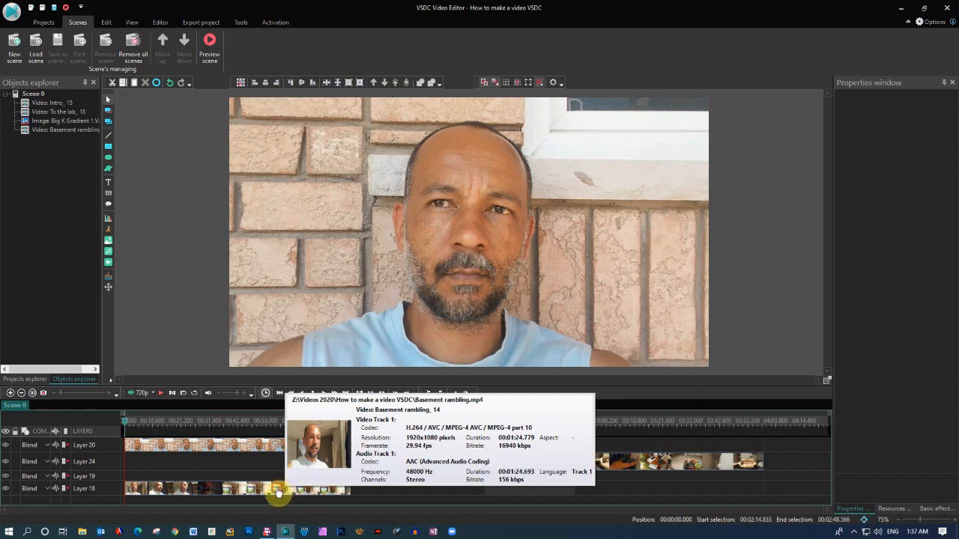
# Move the Basement rambling clip onto the logo image's layer, starting at 00:03:59.100 where the To the lab clip ends
pyautogui.moveTo(278, 492); pyautogui.dragTo(686, 480)
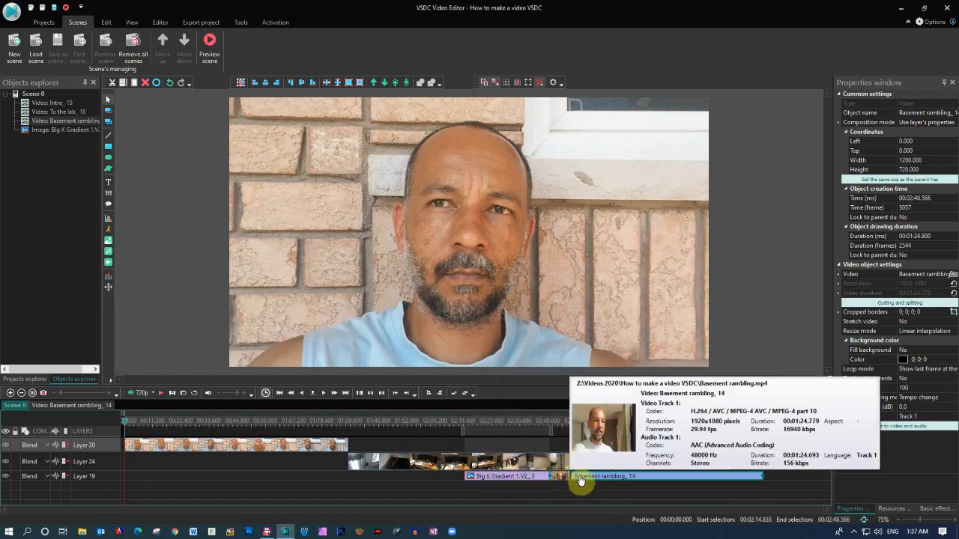
pyautogui.moveTo(581, 482); pyautogui.dragTo(620, 477)
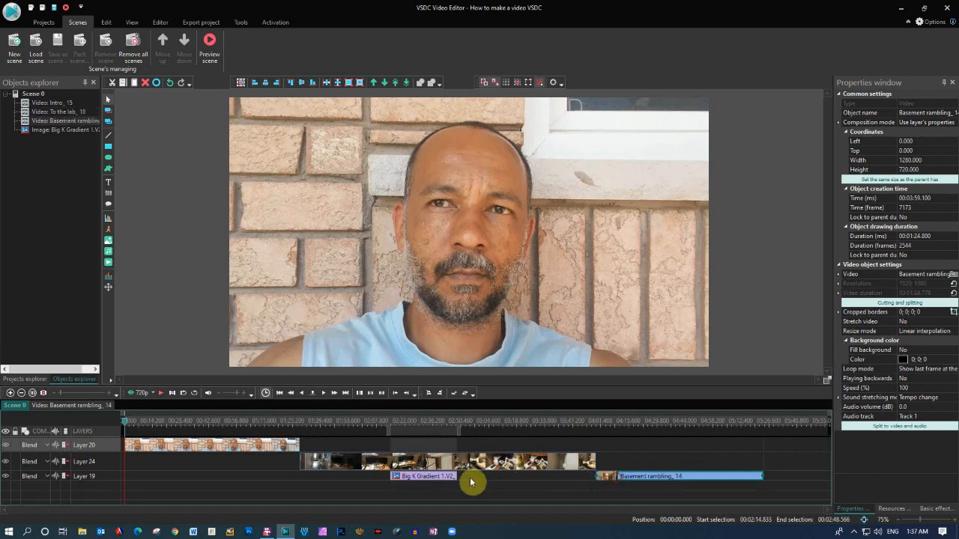
# Move the Big K Gradient image to the timeline start on the top layer and shrink it to about 94 x 53 in the frame's lower-left corner
pyautogui.click(422, 481)
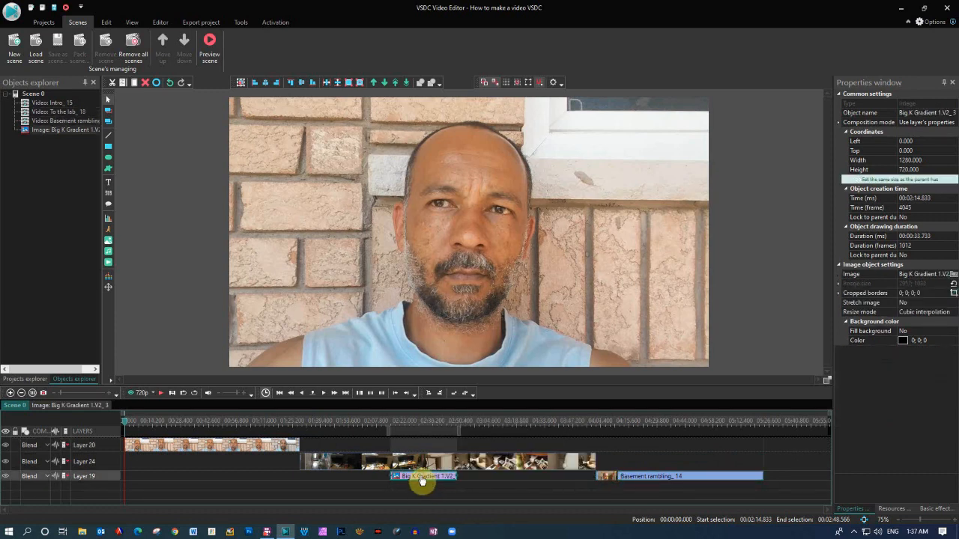
pyautogui.moveTo(422, 481); pyautogui.dragTo(143, 462)
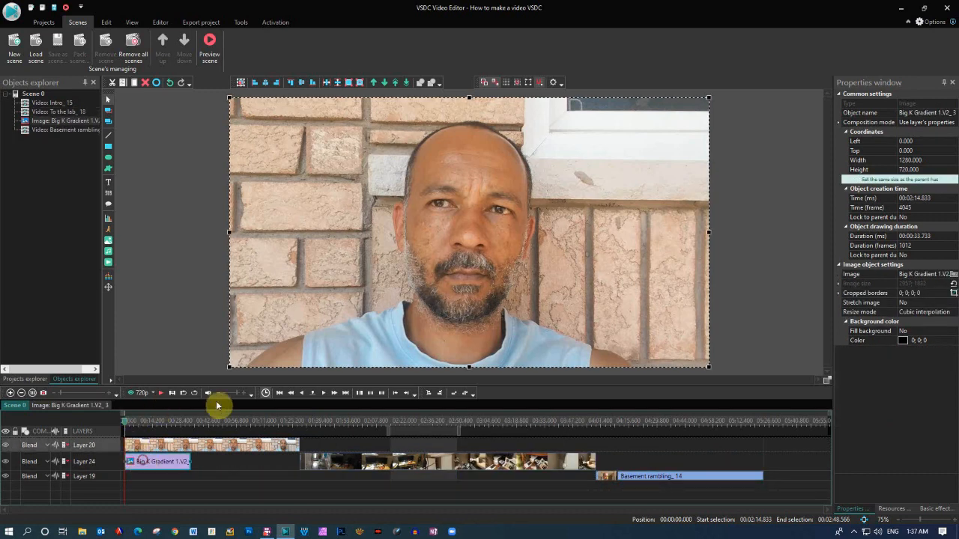
pyautogui.click(373, 83)
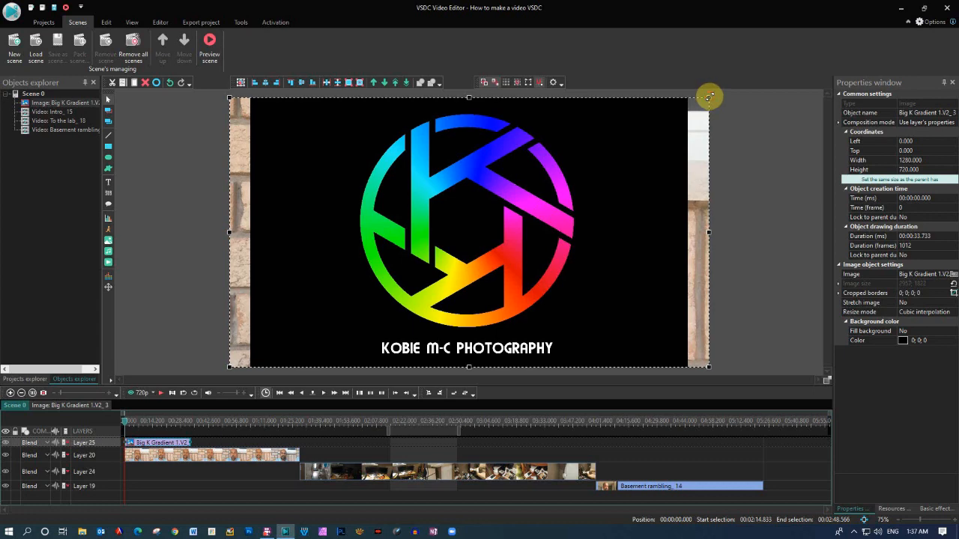
pyautogui.moveTo(708, 98); pyautogui.dragTo(257, 346)
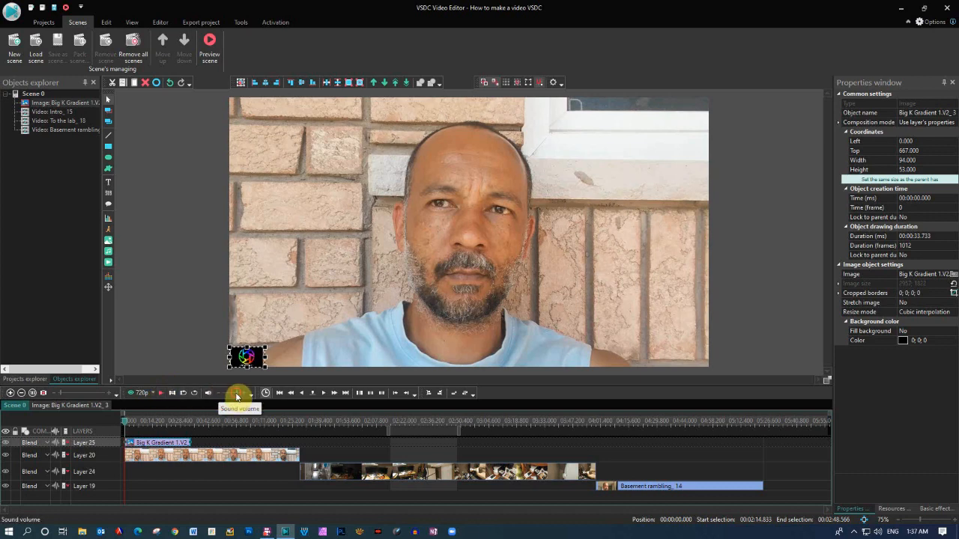
# Play the opening of the scene and scrub through the Intro clip to check the corner logo
pyautogui.moveTo(237, 395); pyautogui.dragTo(223, 399)
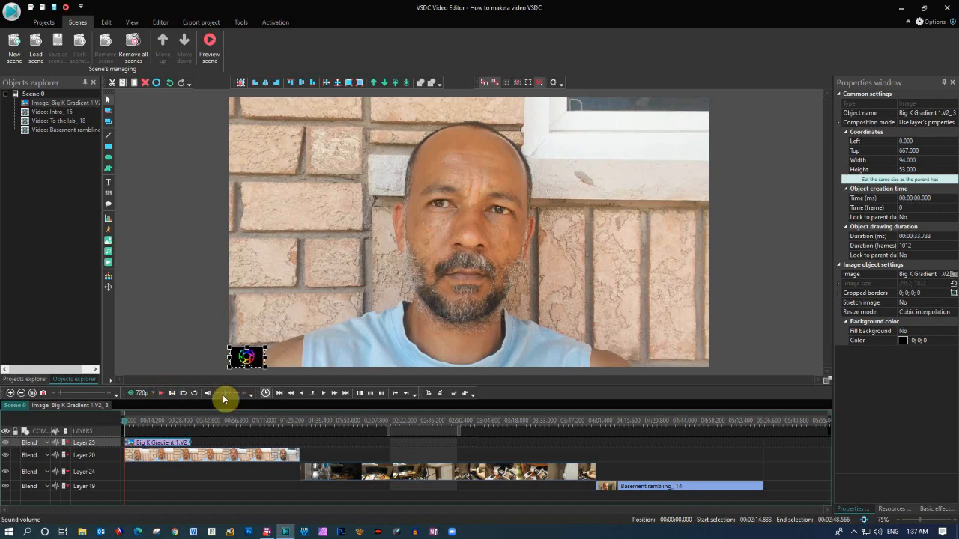
pyautogui.click(161, 393)
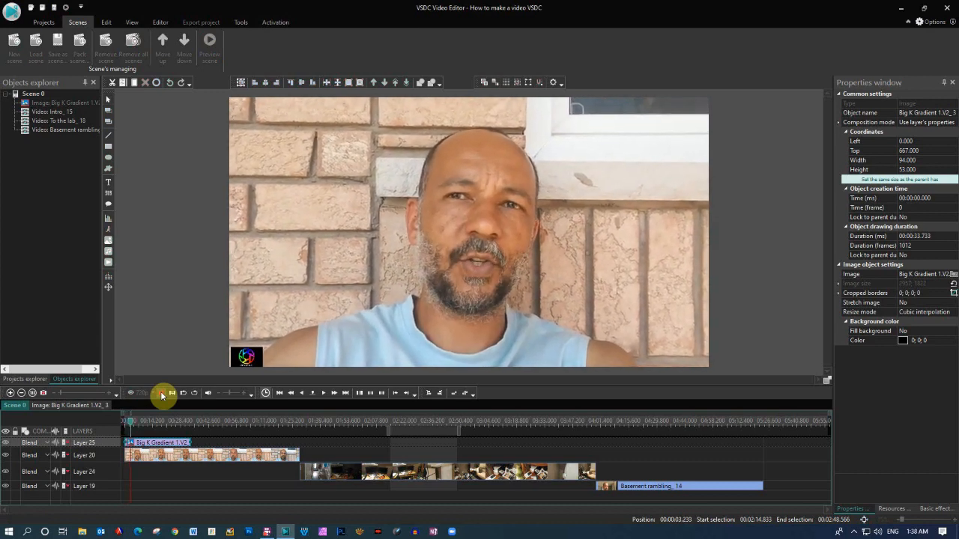
pyautogui.click(162, 393)
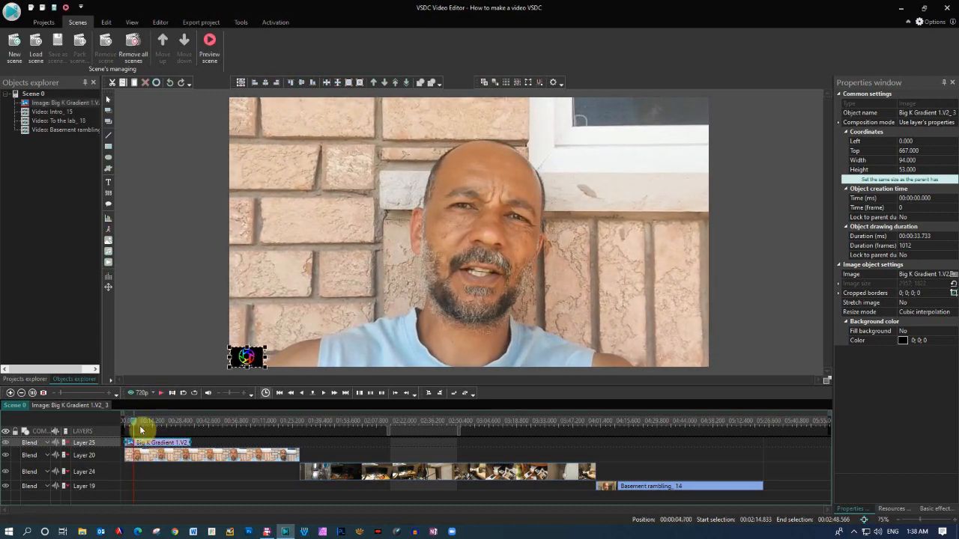
pyautogui.moveTo(119, 426); pyautogui.dragTo(294, 425)
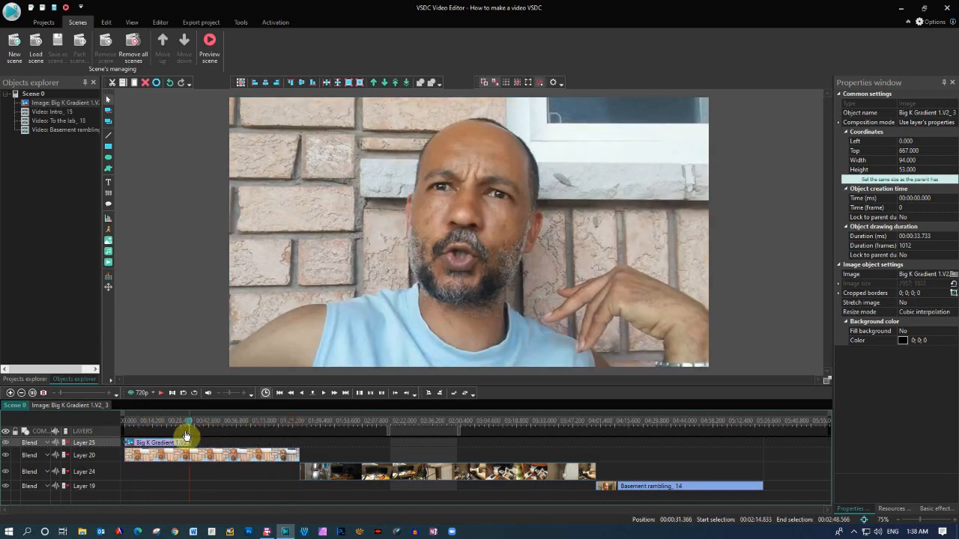
# Replay the Intro clip to locate the start of the section to cut, and split the clip at 00:00:23.466
pyautogui.click(182, 424)
pyautogui.click(161, 394)
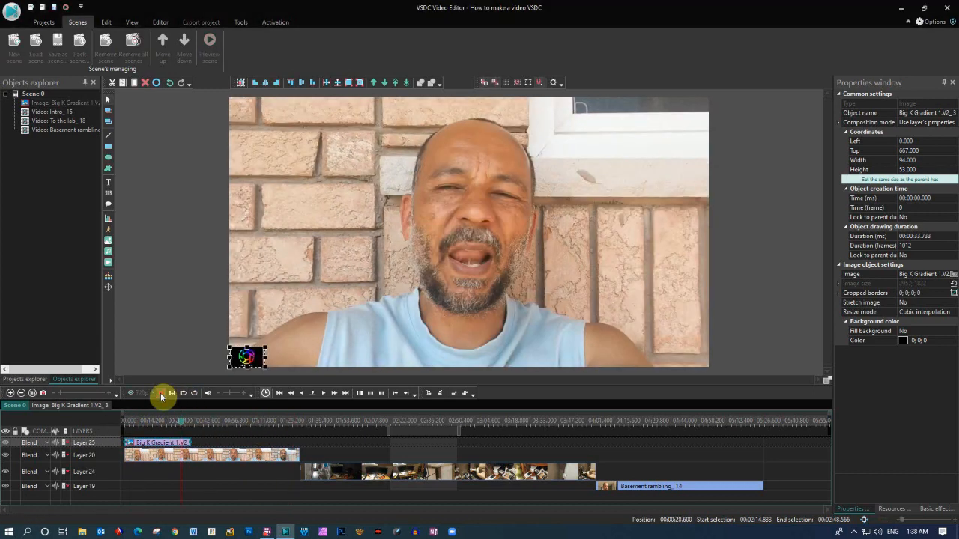
pyautogui.click(172, 393)
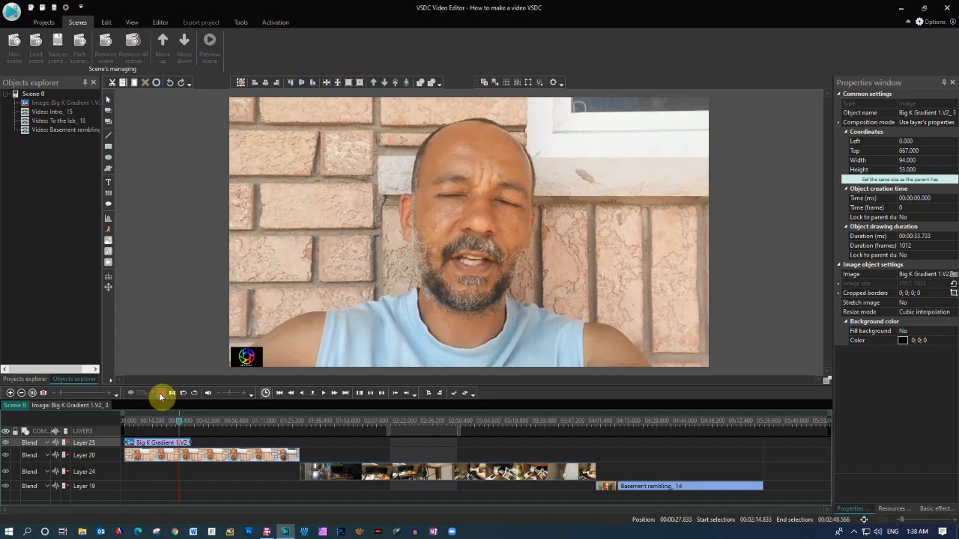
pyautogui.click(162, 396)
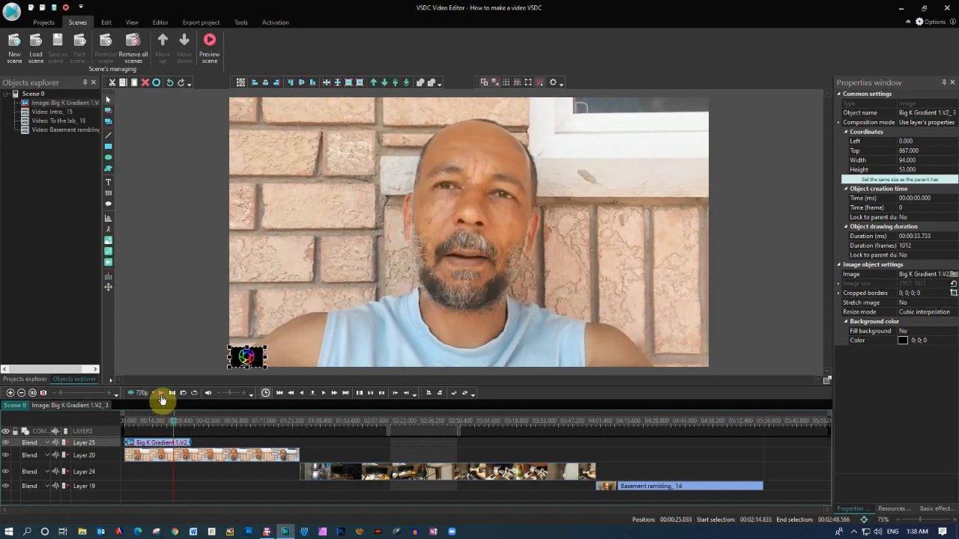
pyautogui.click(162, 395)
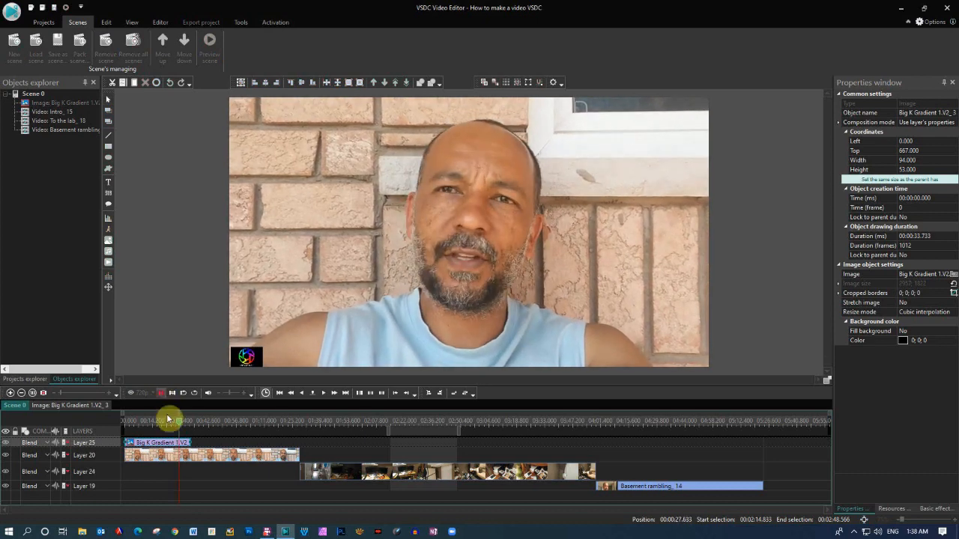
pyautogui.click(179, 426)
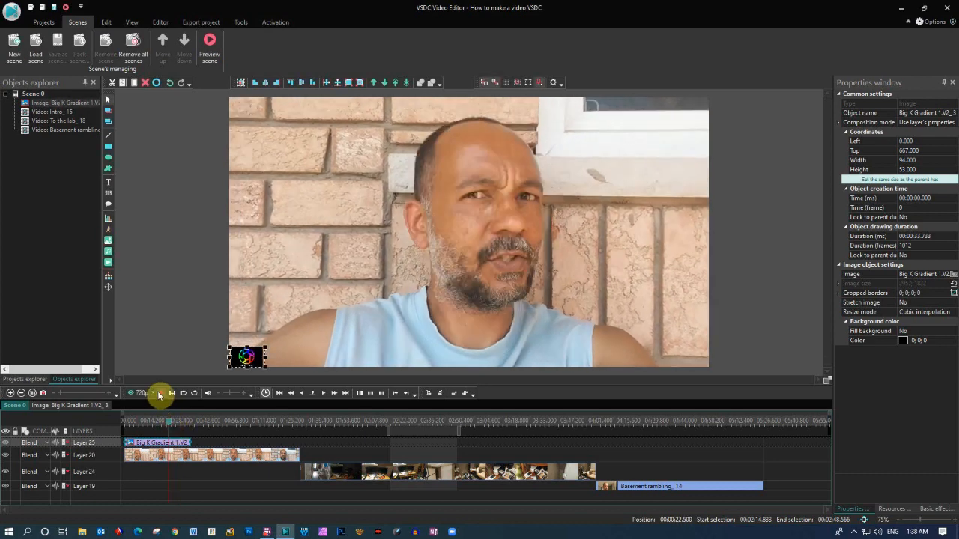
pyautogui.click(160, 395)
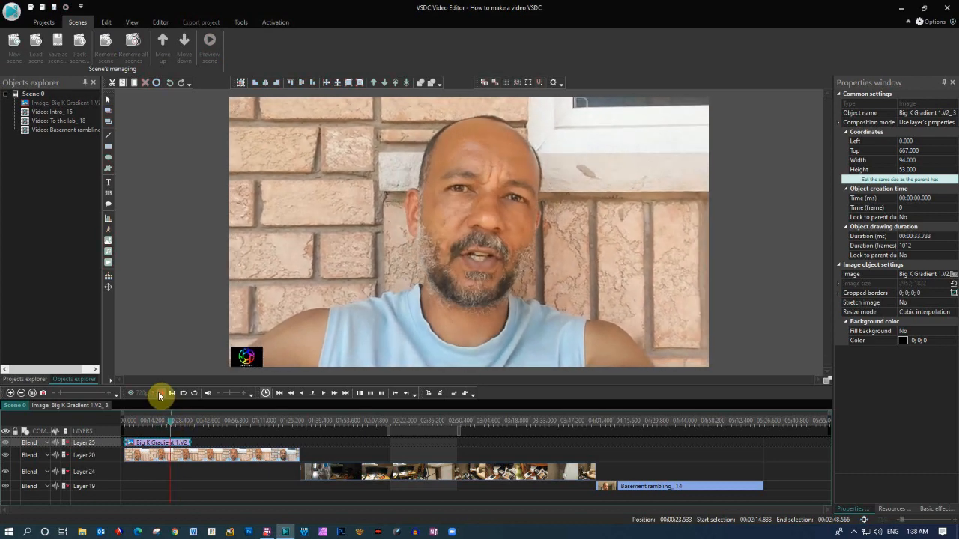
pyautogui.click(173, 426)
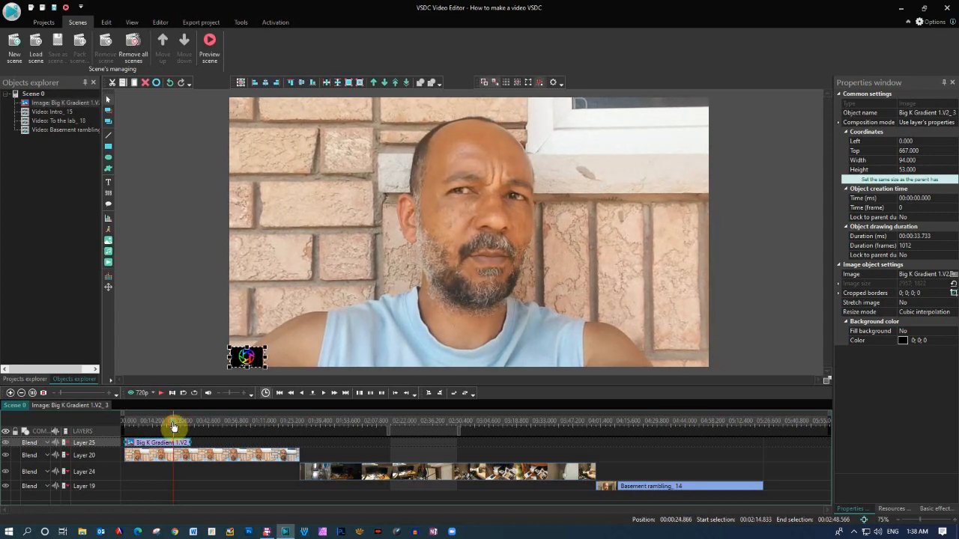
pyautogui.click(159, 395)
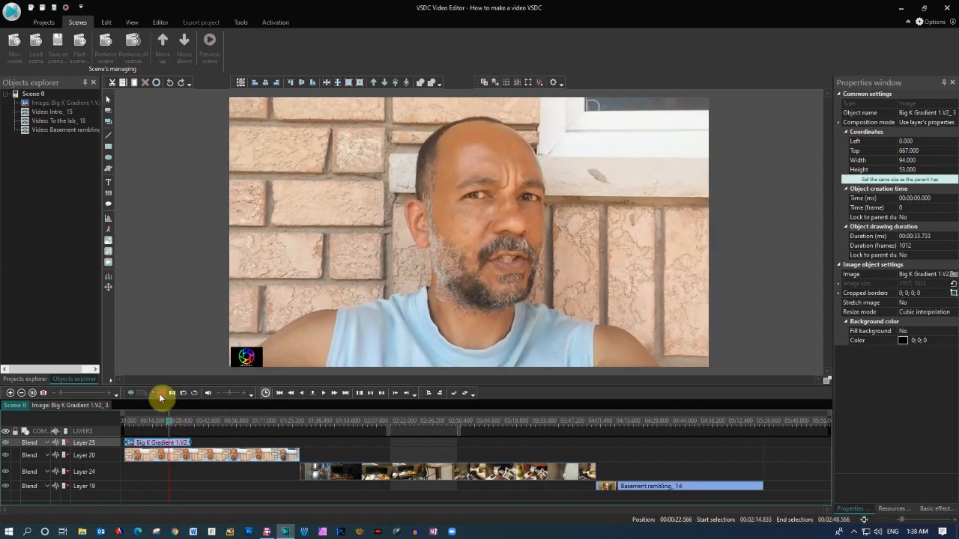
pyautogui.click(160, 394)
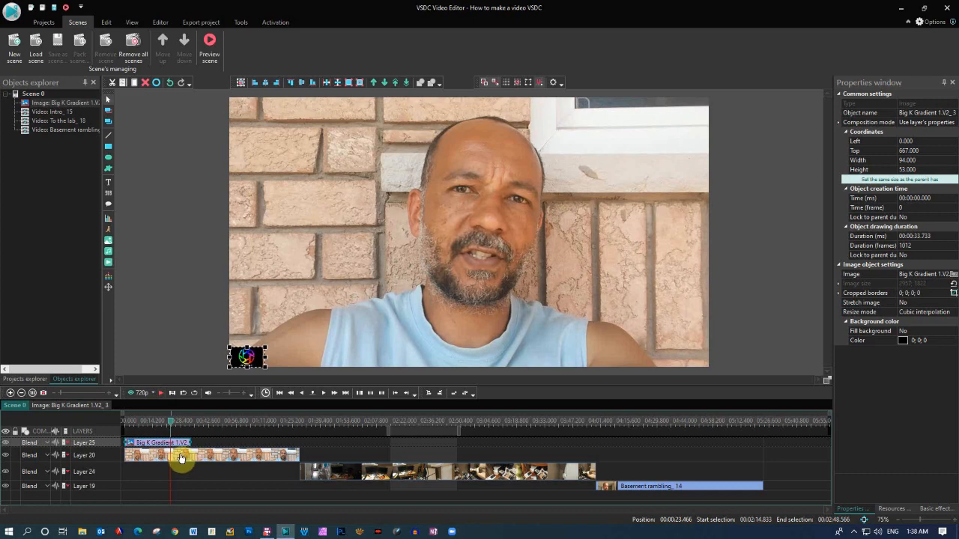
pyautogui.click(180, 459)
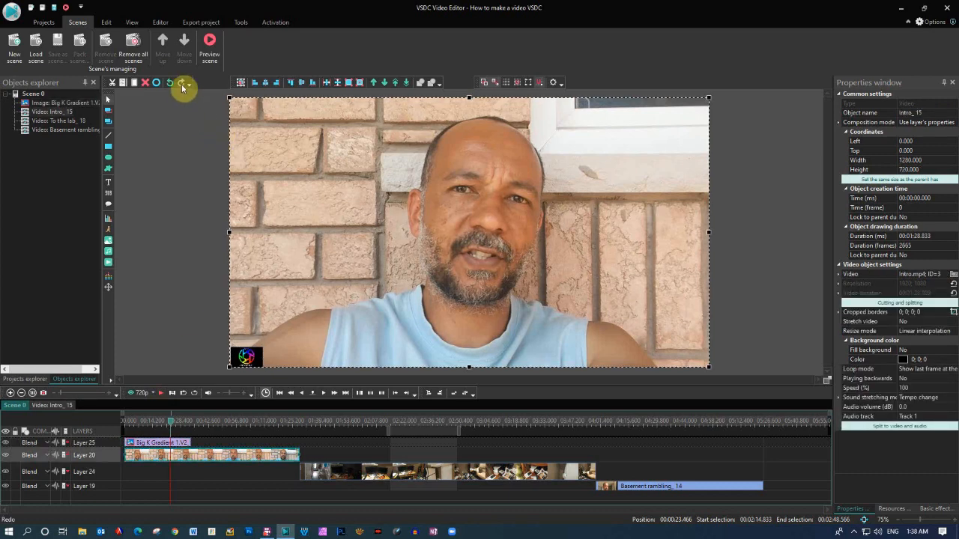
pyautogui.click(159, 22)
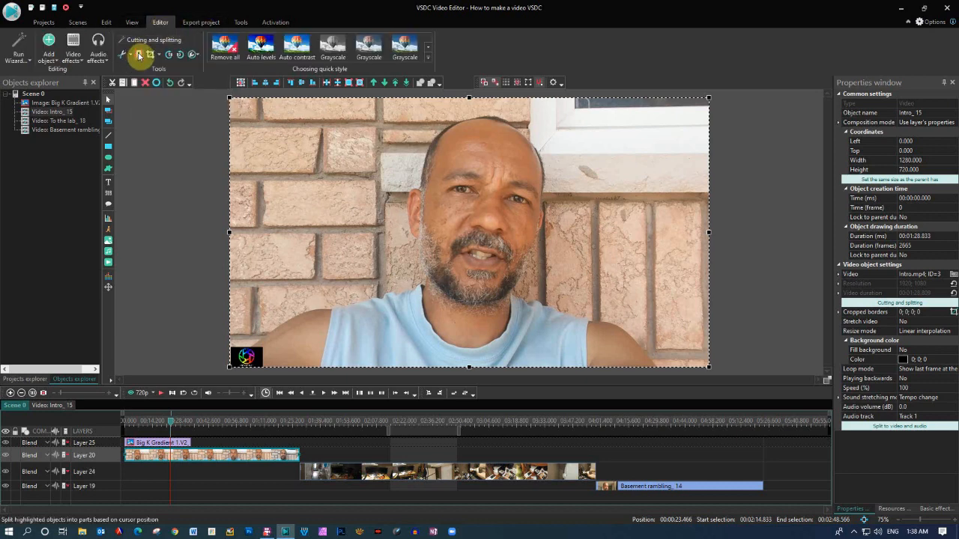
pyautogui.click(139, 55)
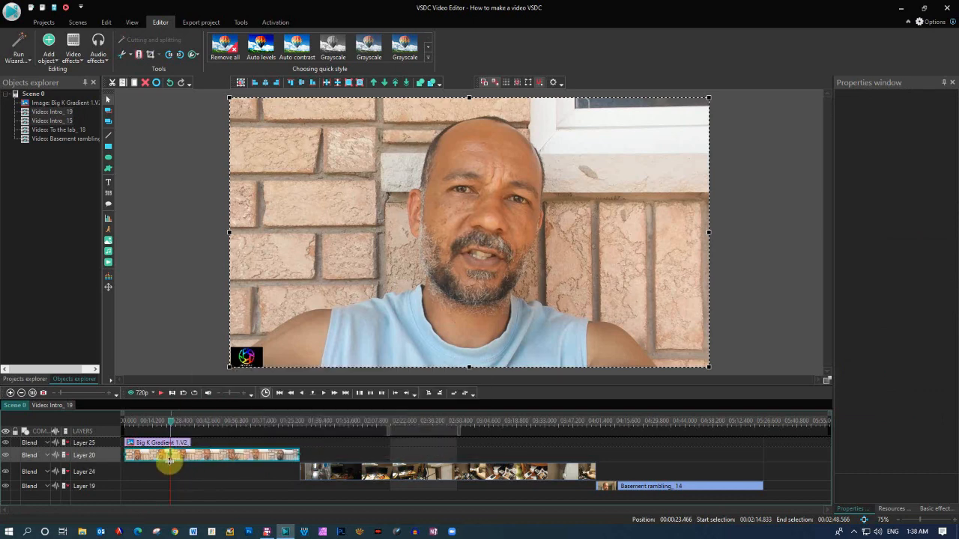
# Play on to find the end of the section to cut, and split the Intro clip at 00:00:35.333
pyautogui.click(162, 393)
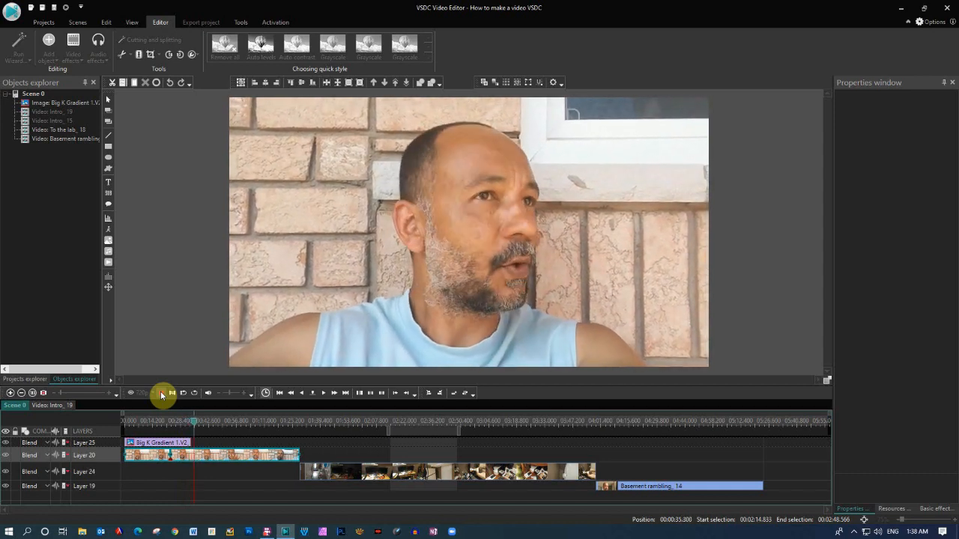
pyautogui.click(162, 393)
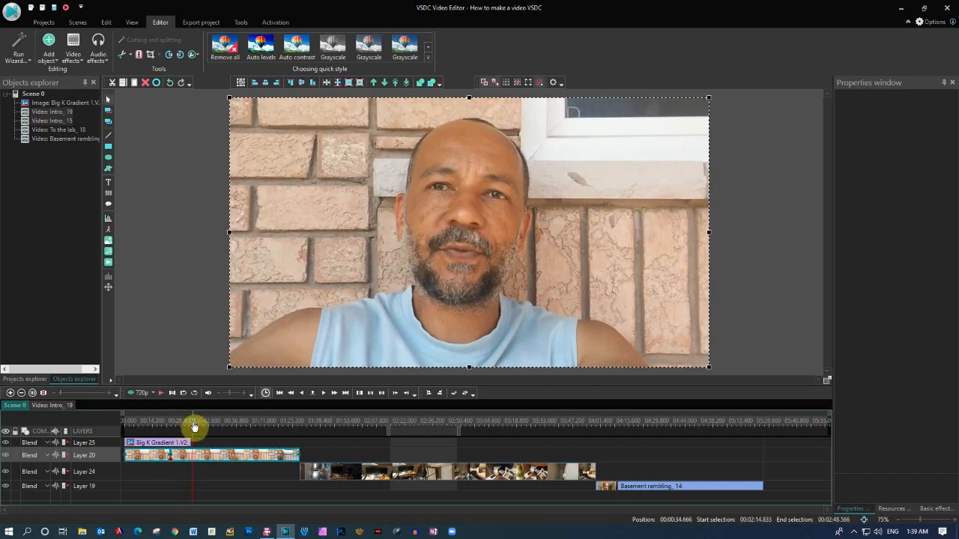
pyautogui.moveTo(193, 425); pyautogui.dragTo(191, 422)
pyautogui.click(160, 395)
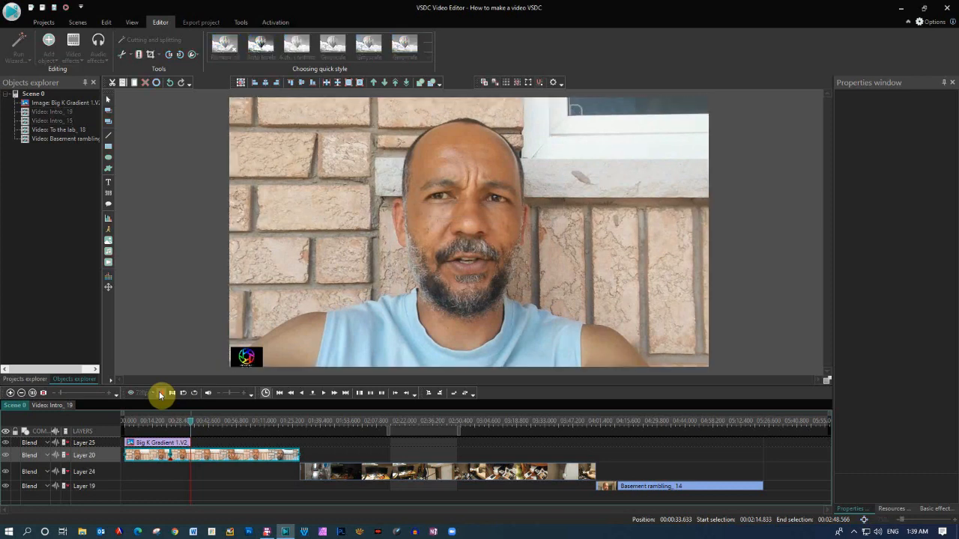
pyautogui.click(159, 393)
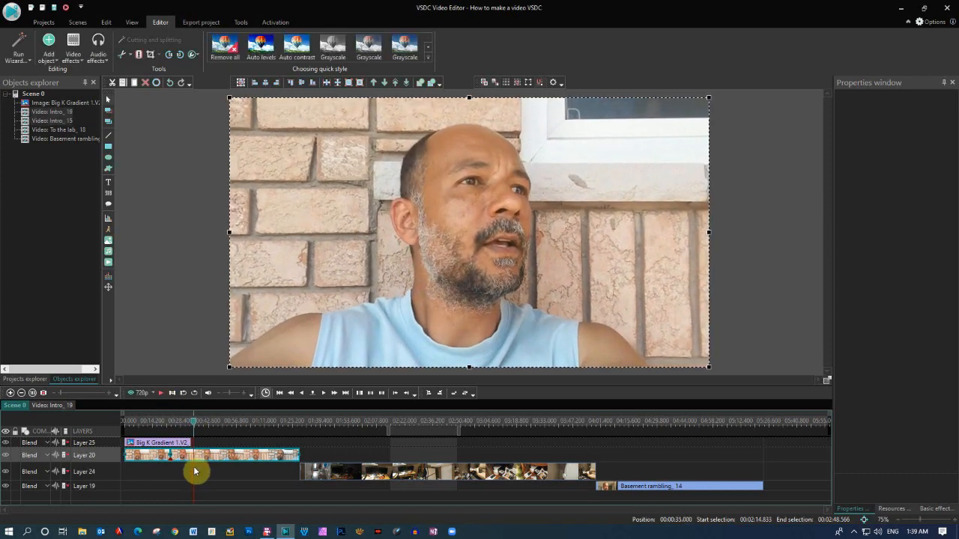
pyautogui.click(159, 393)
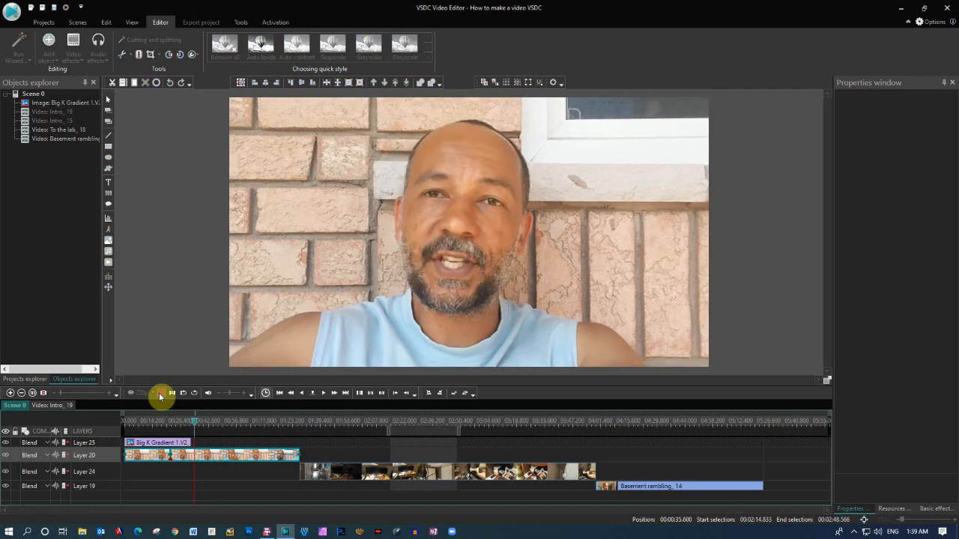
pyautogui.click(159, 393)
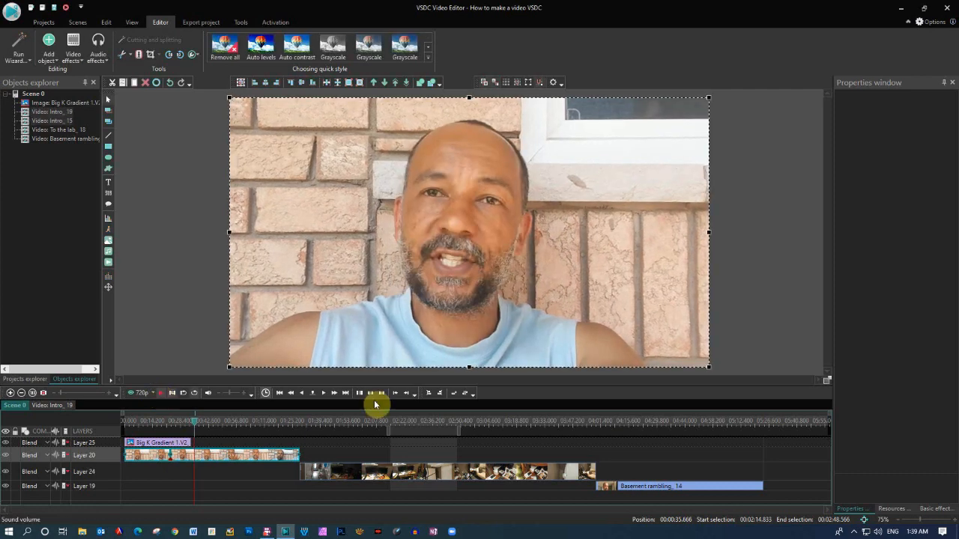
pyautogui.click(301, 394)
pyautogui.click(301, 395)
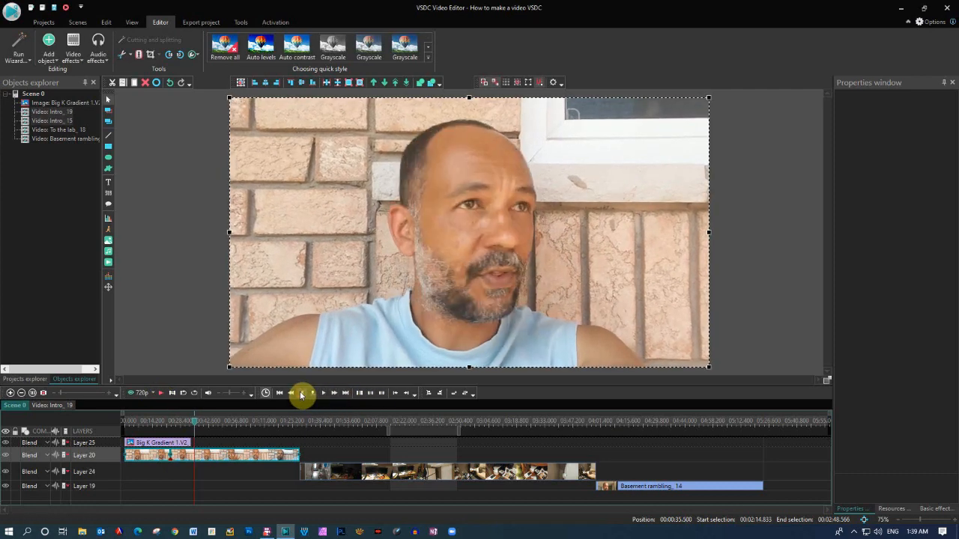
pyautogui.click(301, 395)
pyautogui.click(301, 394)
pyautogui.click(301, 394)
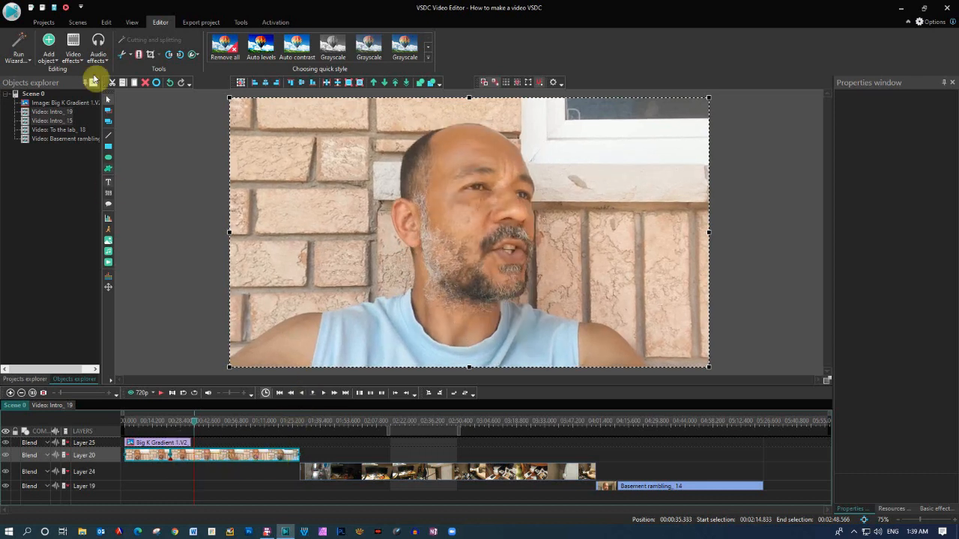
pyautogui.click(135, 58)
pyautogui.click(180, 466)
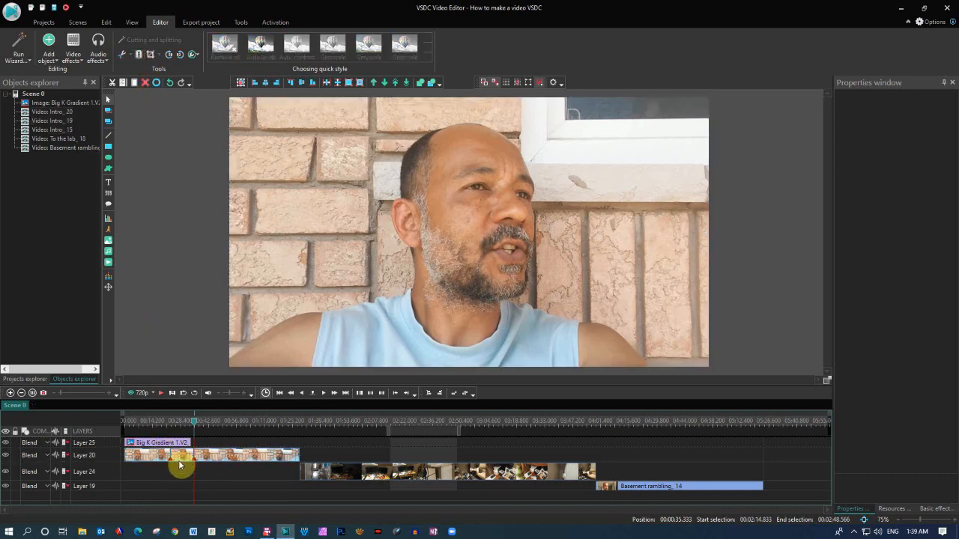
# Delete the Intro piece between the two splits and move the remaining piece back to start at 00:00:23.466
pyautogui.click(181, 456)
pyautogui.moveTo(181, 453)
pyautogui.mouseDown()
pyautogui.moveTo(214, 456)
pyautogui.moveTo(193, 458)
pyautogui.mouseUp()
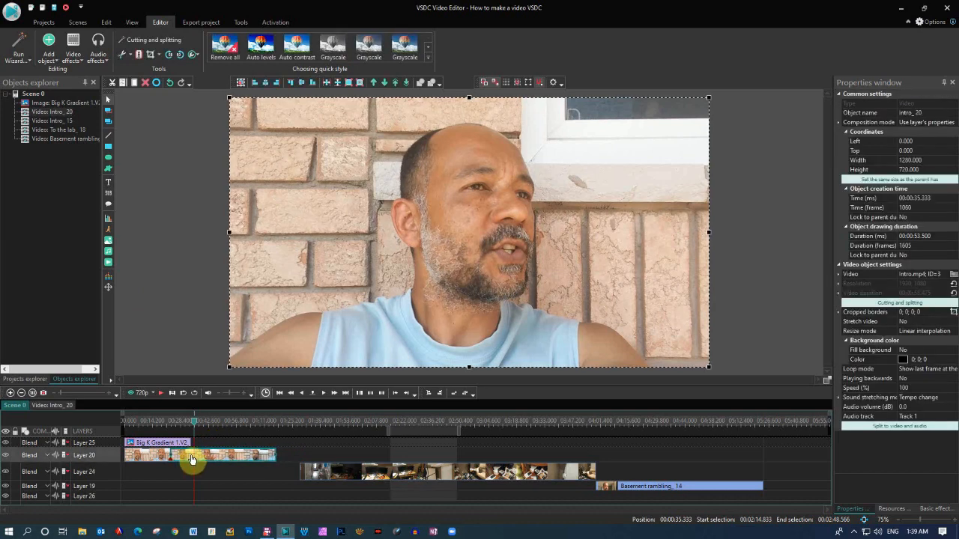
# Play the Intro clip across the new join and scrub on to its end to review the cut
pyautogui.moveTo(192, 425); pyautogui.dragTo(172, 427)
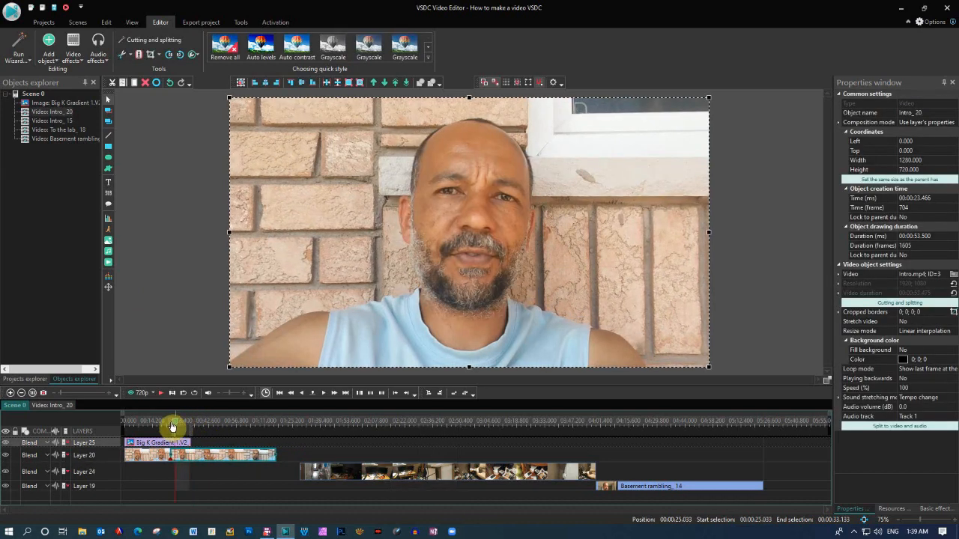
pyautogui.click(160, 392)
pyautogui.click(162, 394)
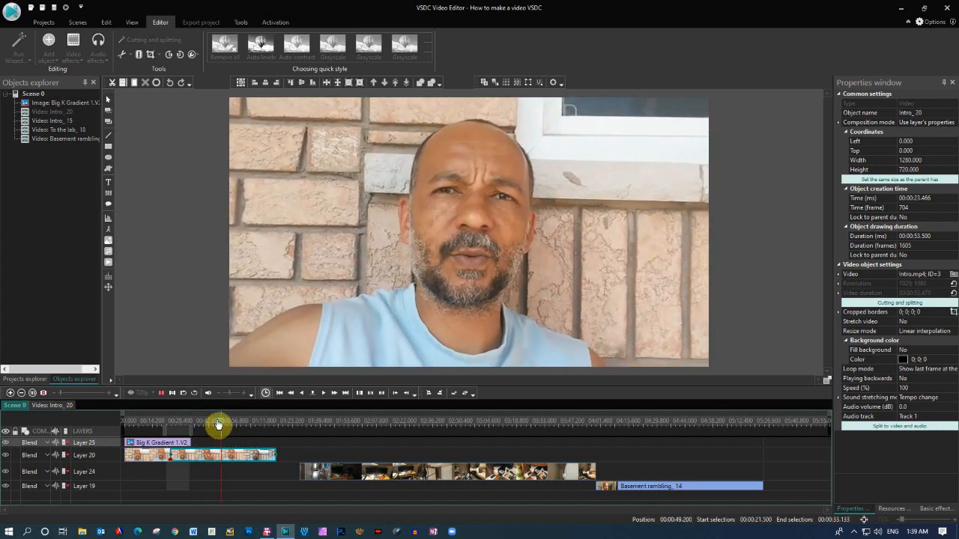
pyautogui.moveTo(227, 425); pyautogui.dragTo(243, 428)
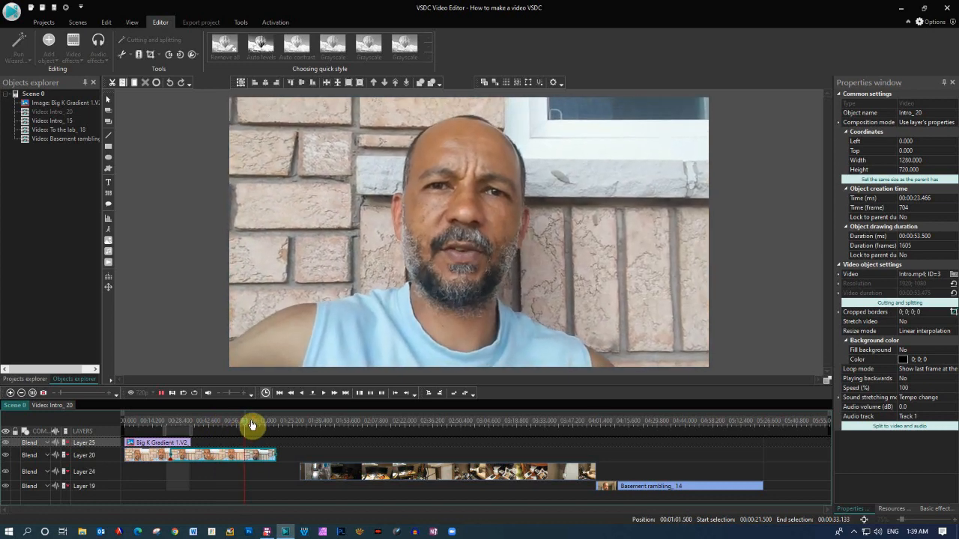
pyautogui.moveTo(257, 425); pyautogui.dragTo(273, 424)
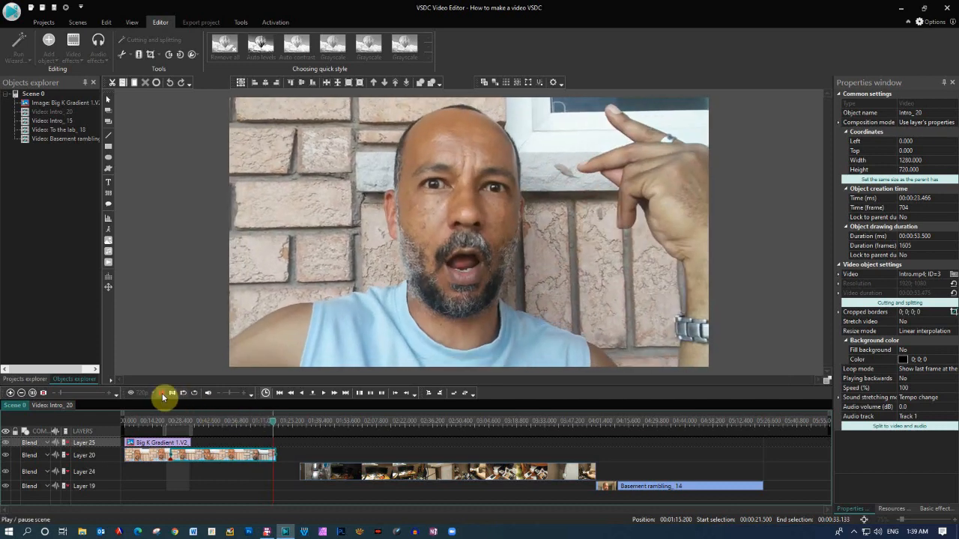
pyautogui.click(163, 395)
# Close the timeline gaps by moving the To the lab clip to 00:01:15.666 and the Basement rambling clip to 00:03:45.933
pyautogui.moveTo(338, 471); pyautogui.dragTo(308, 473)
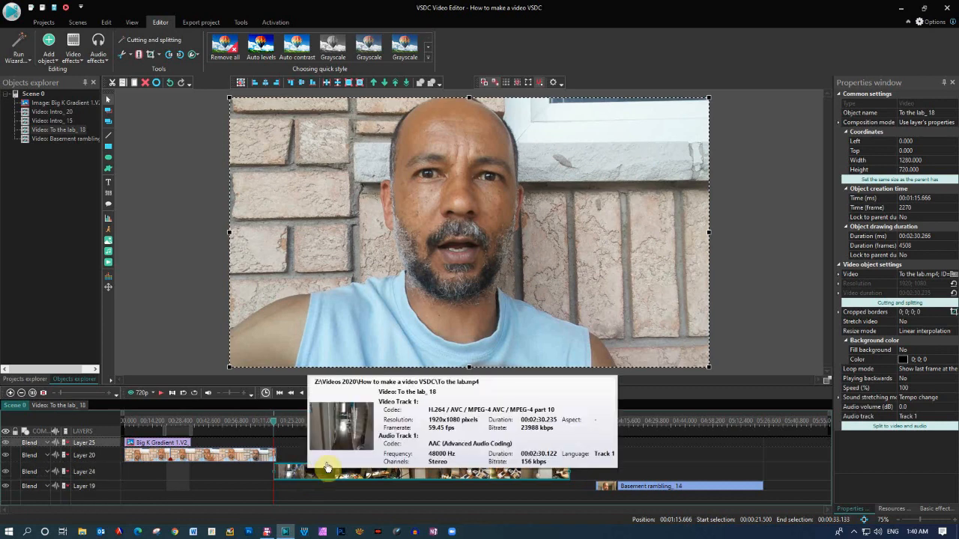
pyautogui.moveTo(608, 489); pyautogui.dragTo(575, 488)
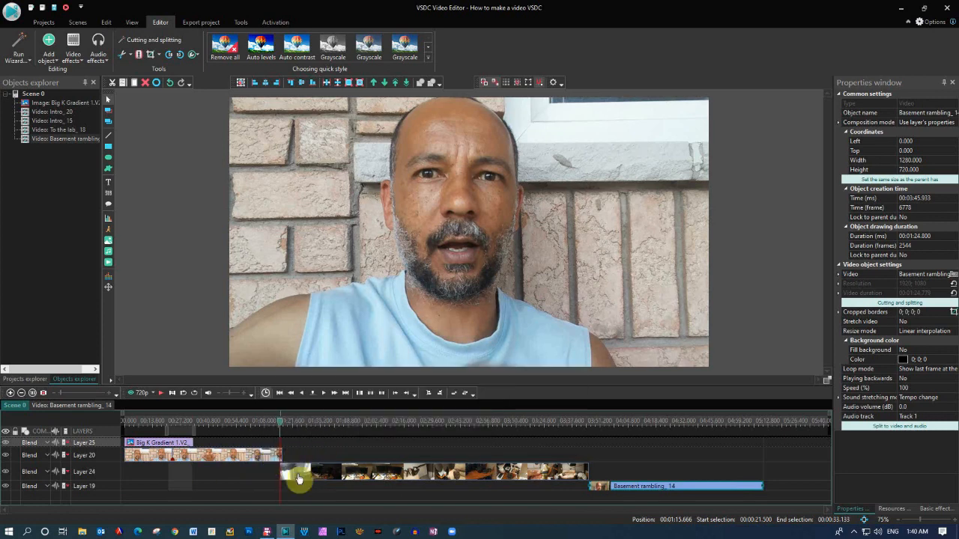
# Add a one-second Page turn transition at the end of the second Intro clip on Layer 20
pyautogui.moveTo(300, 474)
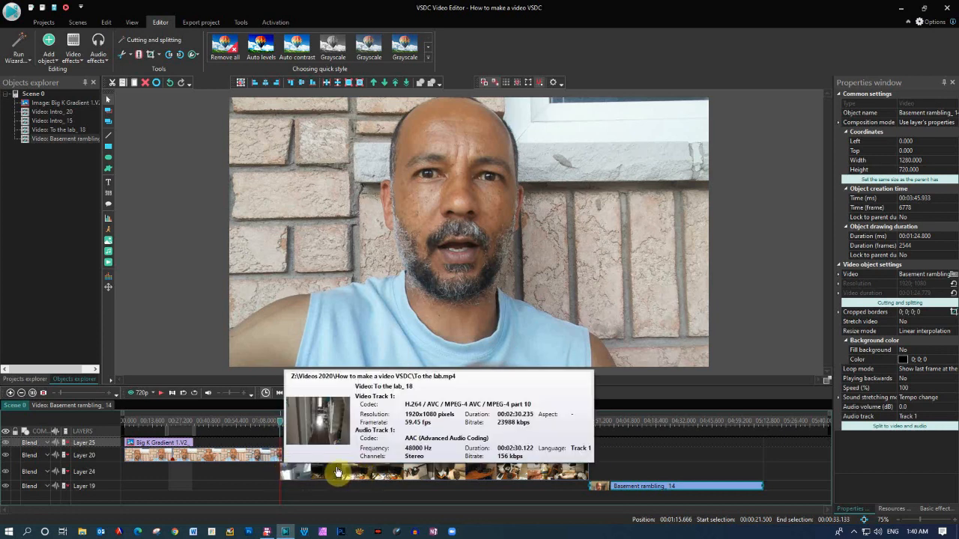
pyautogui.click(307, 475)
pyautogui.moveTo(308, 474)
pyautogui.mouseDown()
pyautogui.moveTo(317, 471)
pyautogui.moveTo(296, 461)
pyautogui.mouseUp()
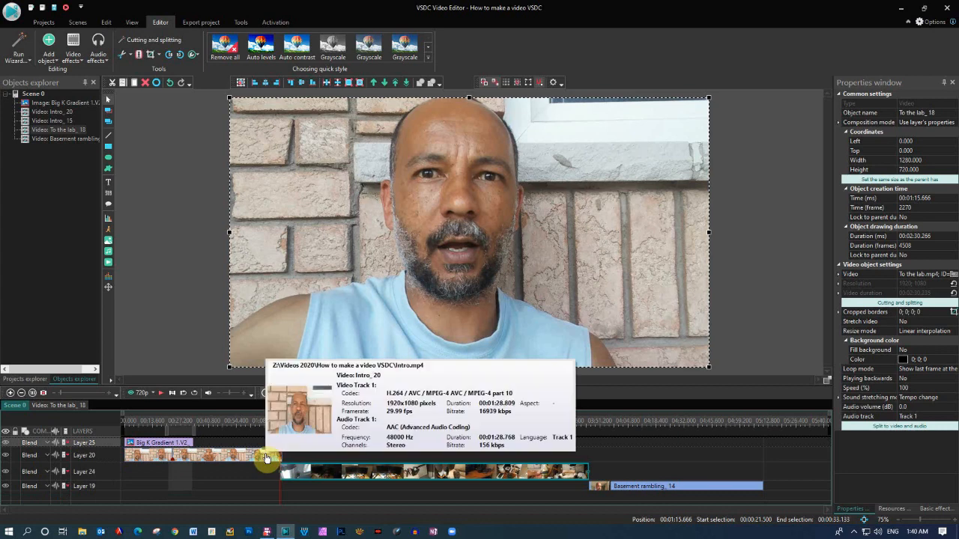
pyautogui.click(264, 457)
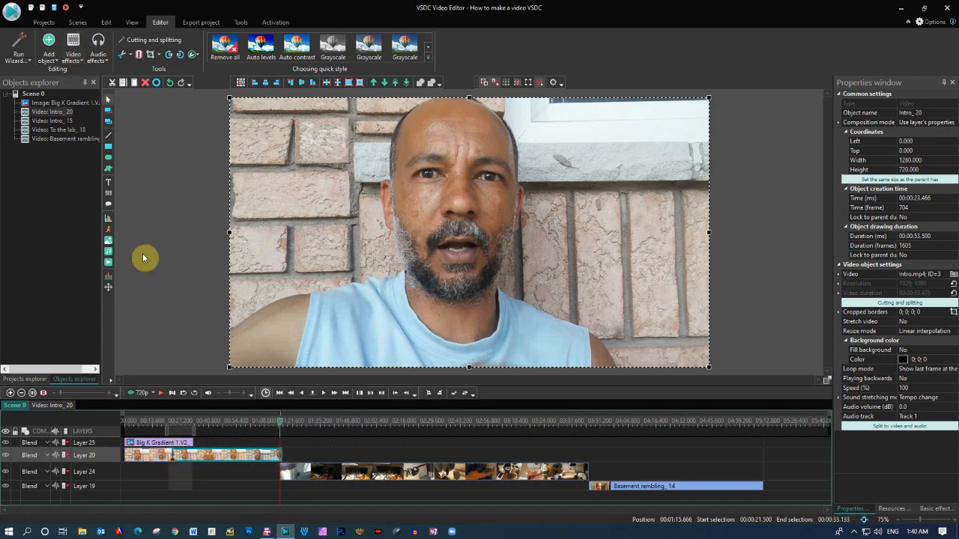
pyautogui.click(81, 60)
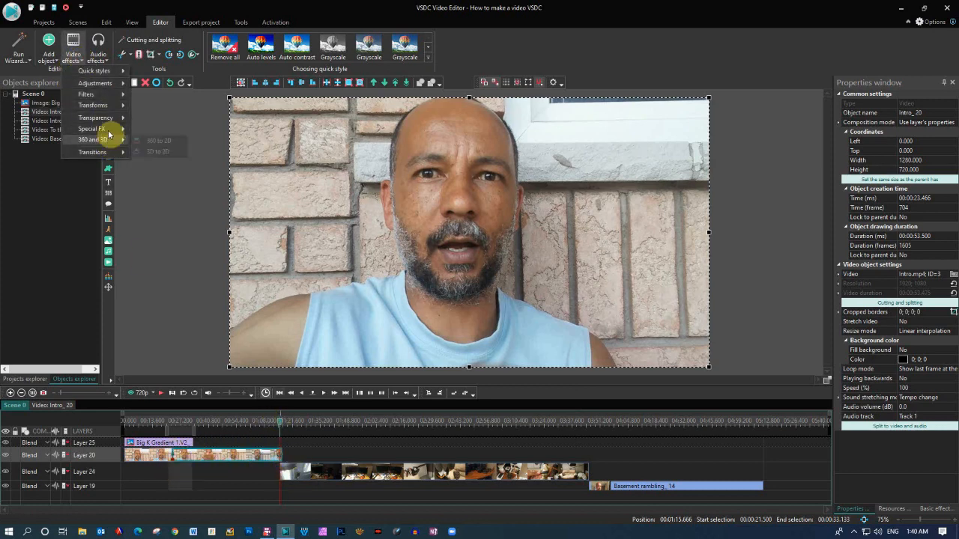
pyautogui.moveTo(106, 156)
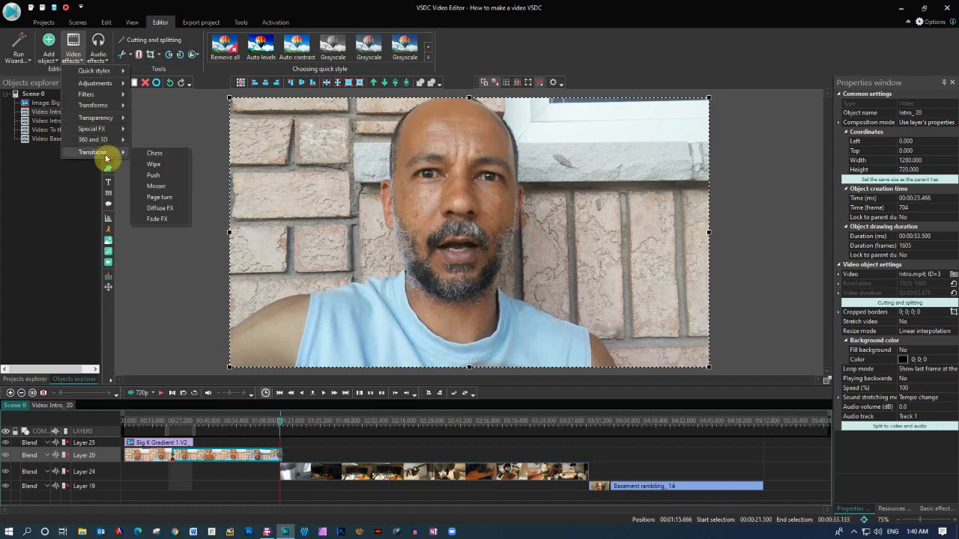
pyautogui.click(173, 199)
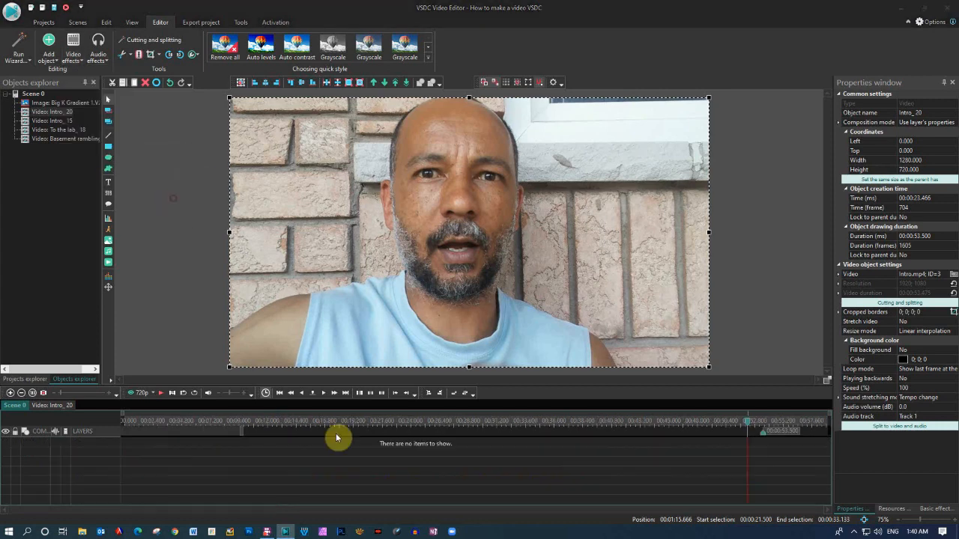
pyautogui.click(556, 317)
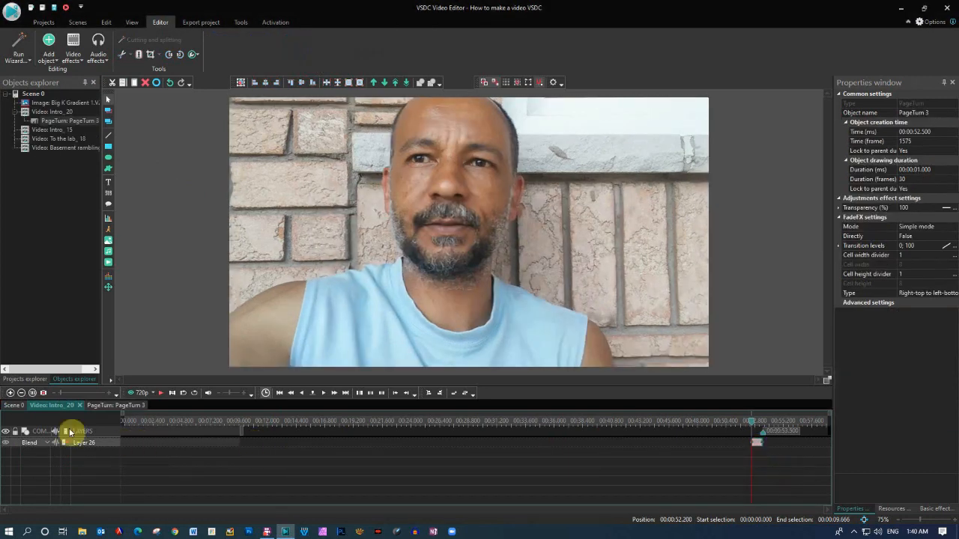
# Return to Scene 0 and preview the page turn from the Intro clip into To the lab, frame by frame and in playback
pyautogui.click(162, 396)
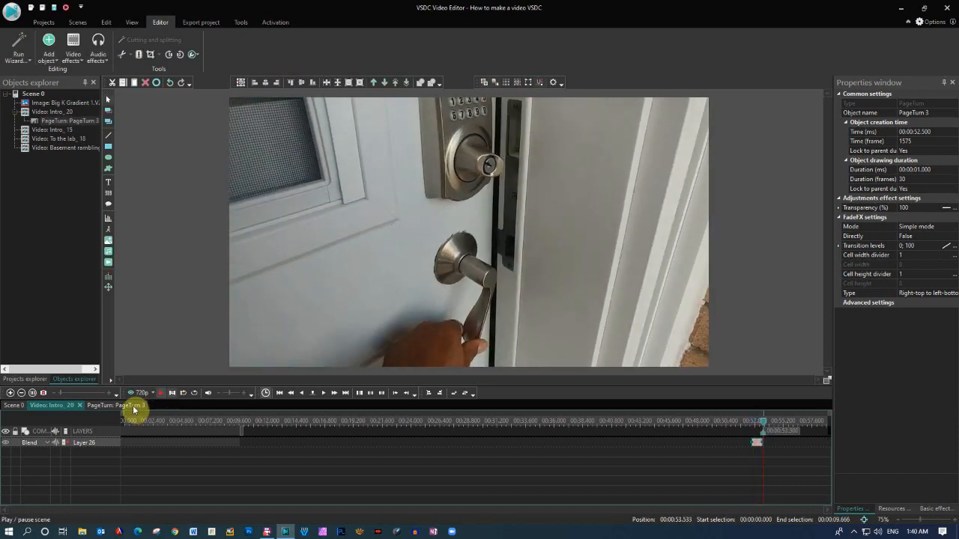
pyautogui.click(13, 406)
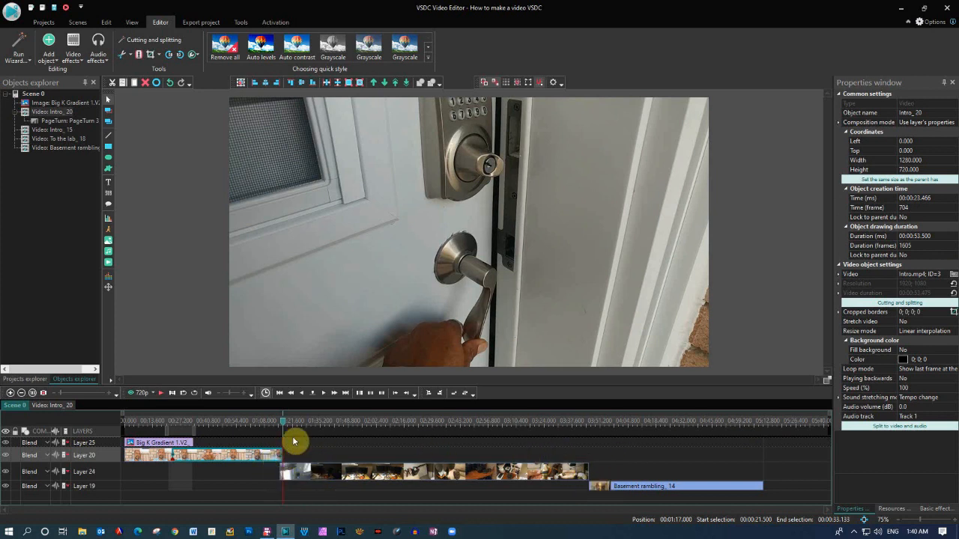
pyautogui.moveTo(284, 425); pyautogui.dragTo(283, 424)
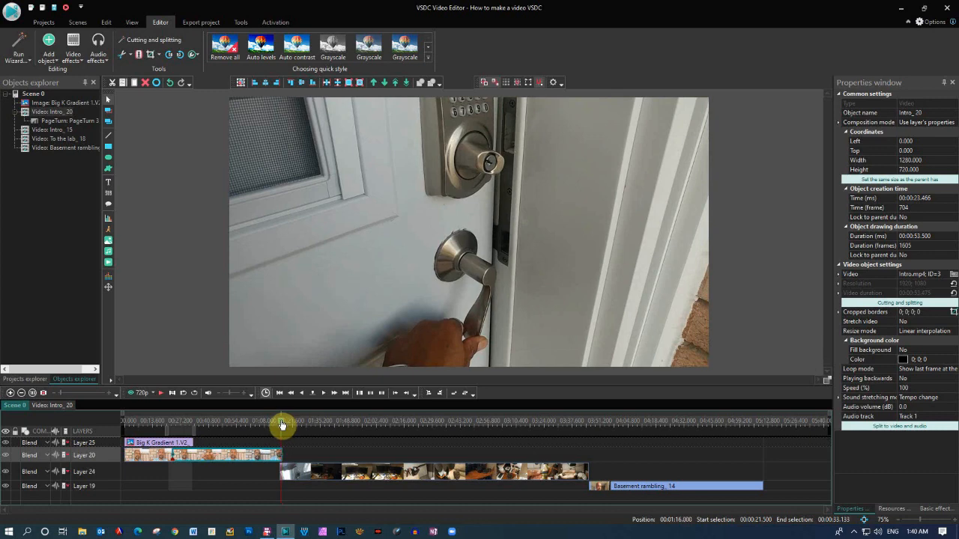
pyautogui.click(324, 394)
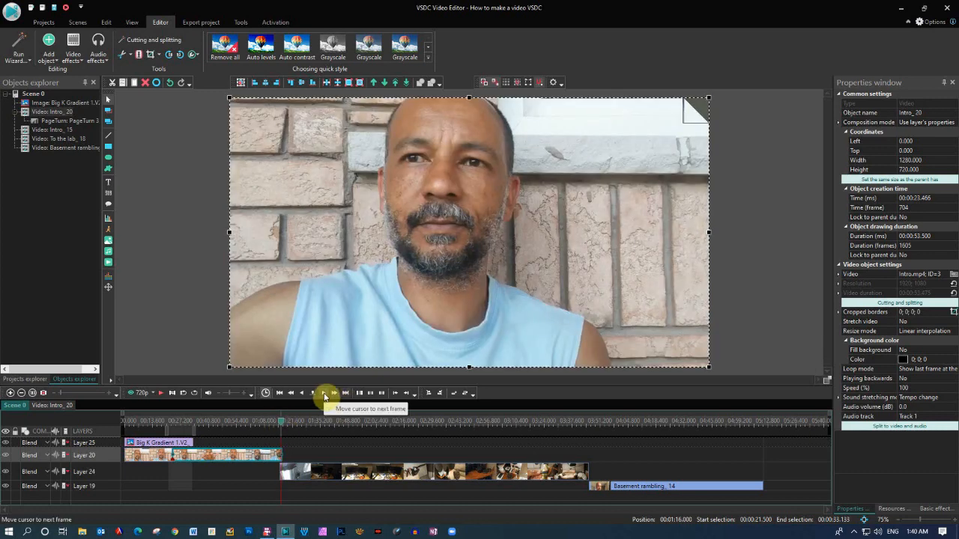
pyautogui.click(324, 394)
pyautogui.click(325, 394)
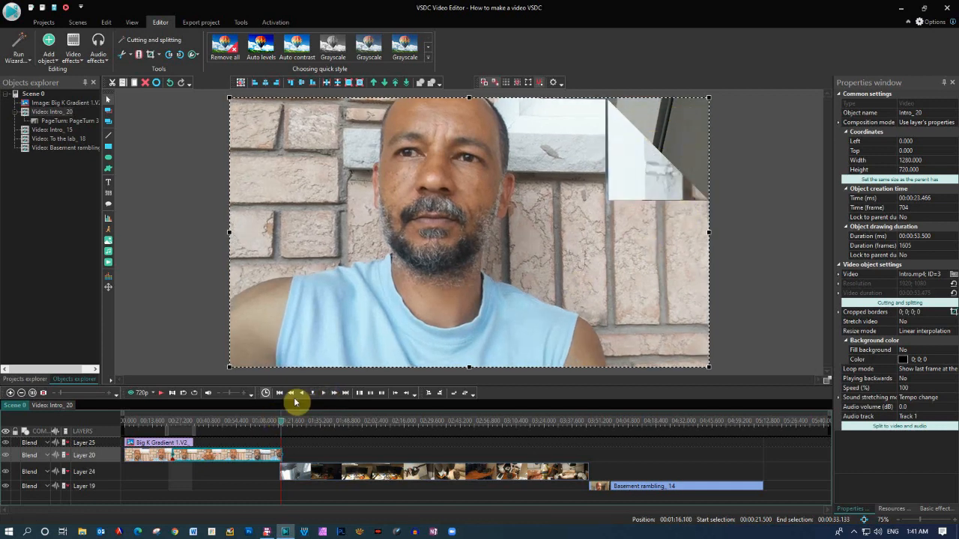
pyautogui.click(160, 395)
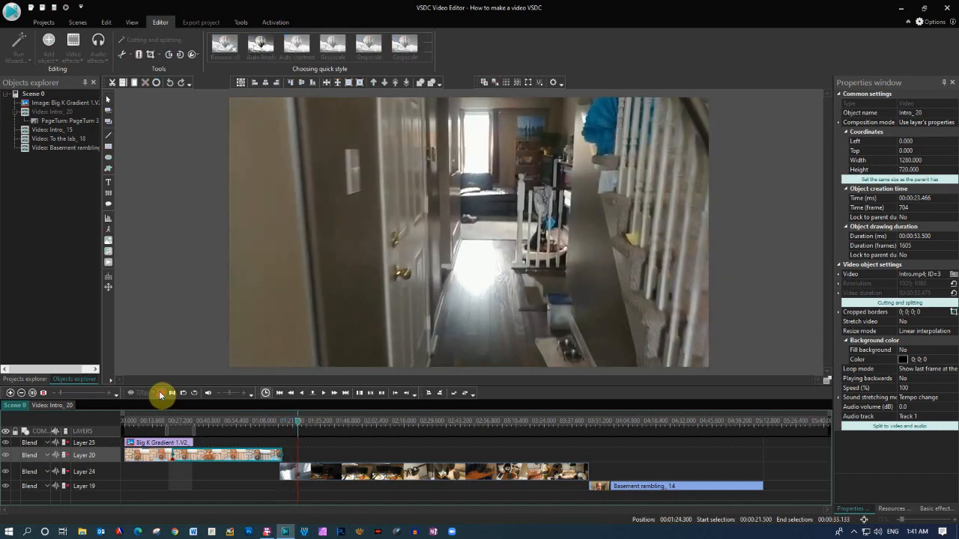
pyautogui.click(160, 395)
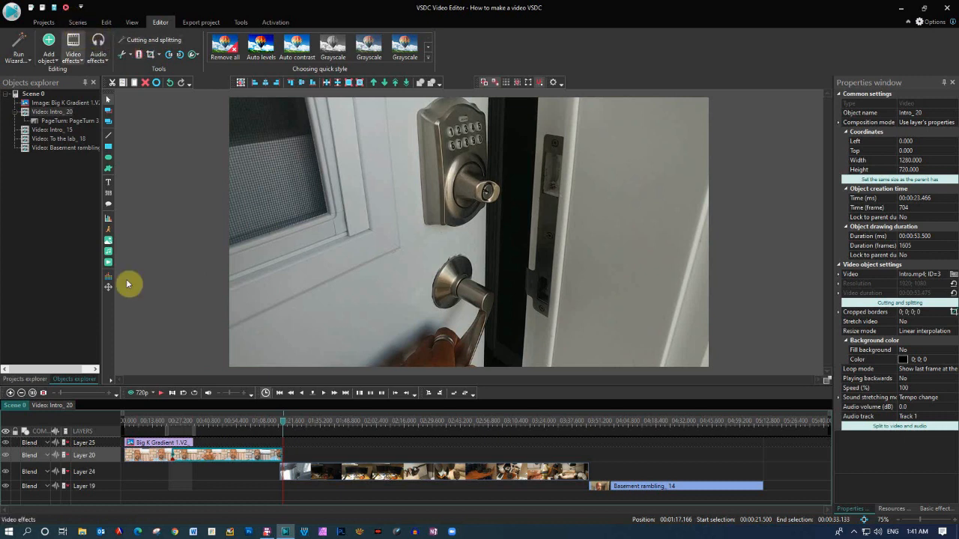
# Add Canada IS hockey.wma from the My Tracks Finals folder on the 2018 Z400 Storage drive as audio at 00:01:17.166
pyautogui.click(82, 532)
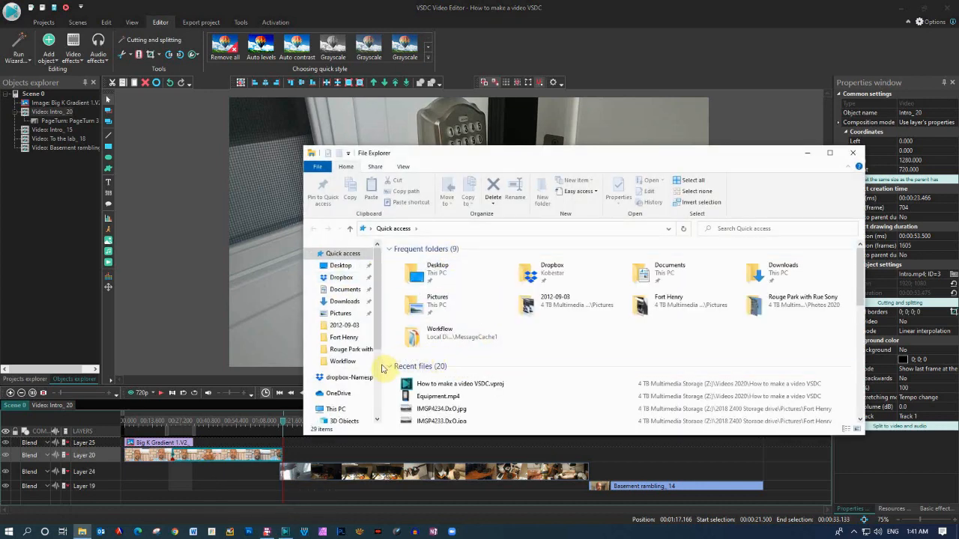
pyautogui.scroll(-4, 379, 331)
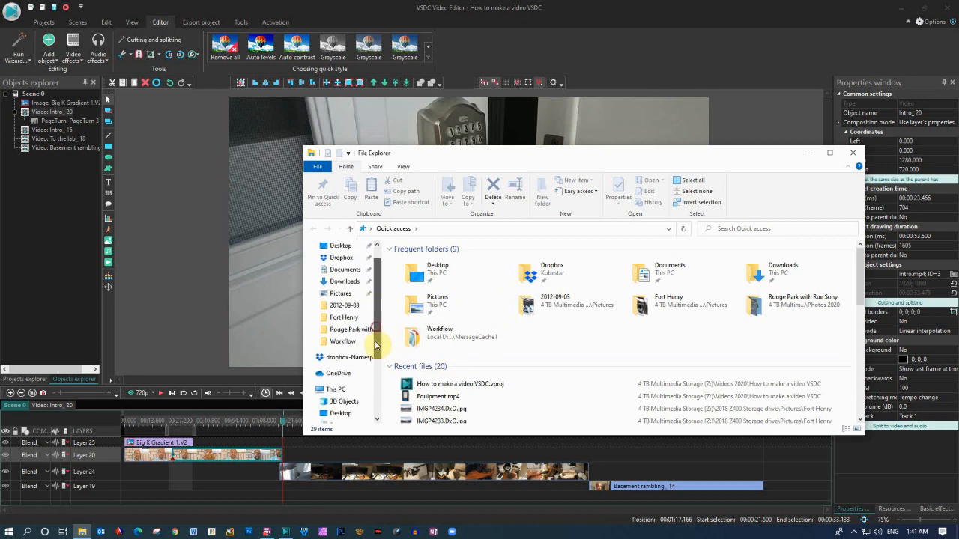
pyautogui.click(363, 389)
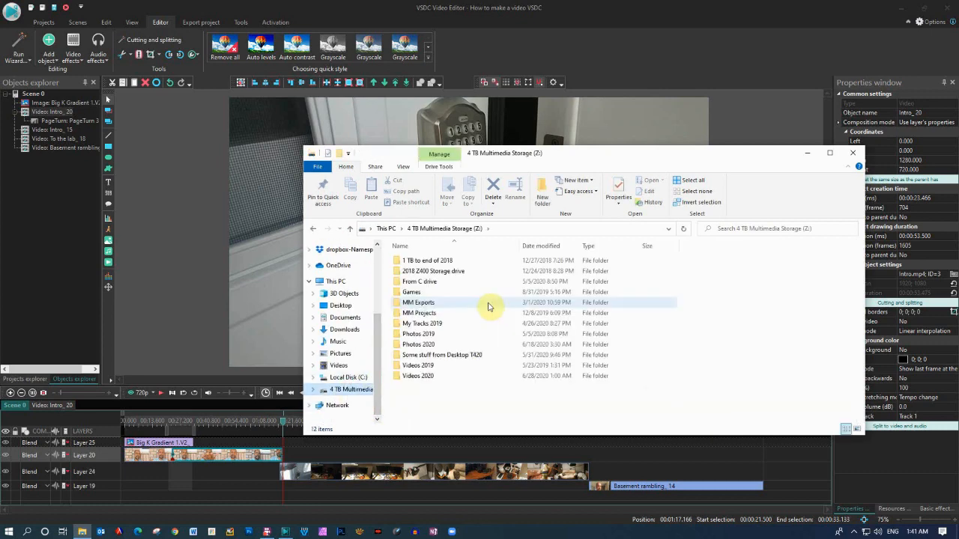
pyautogui.doubleClick(436, 271)
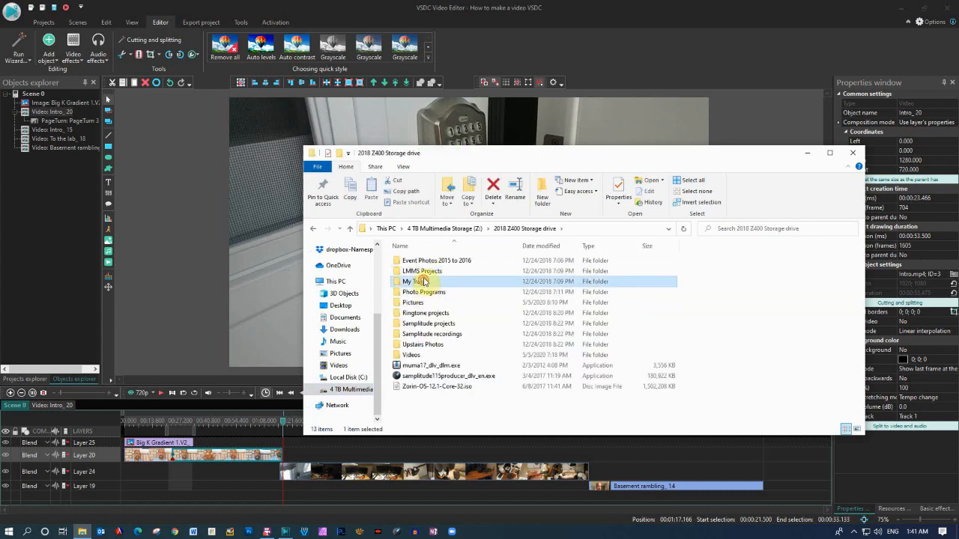
pyautogui.doubleClick(416, 281)
pyautogui.doubleClick(419, 261)
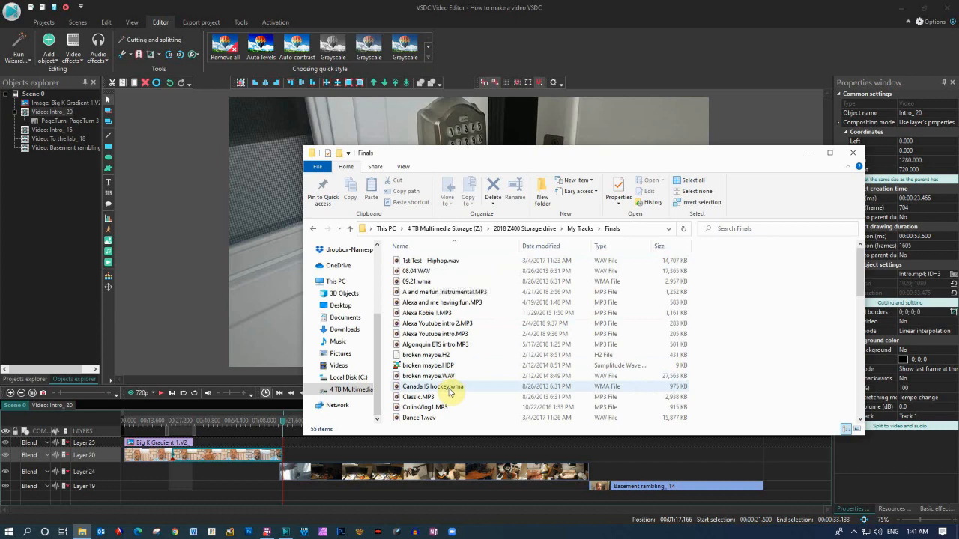
pyautogui.moveTo(453, 388); pyautogui.dragTo(271, 251)
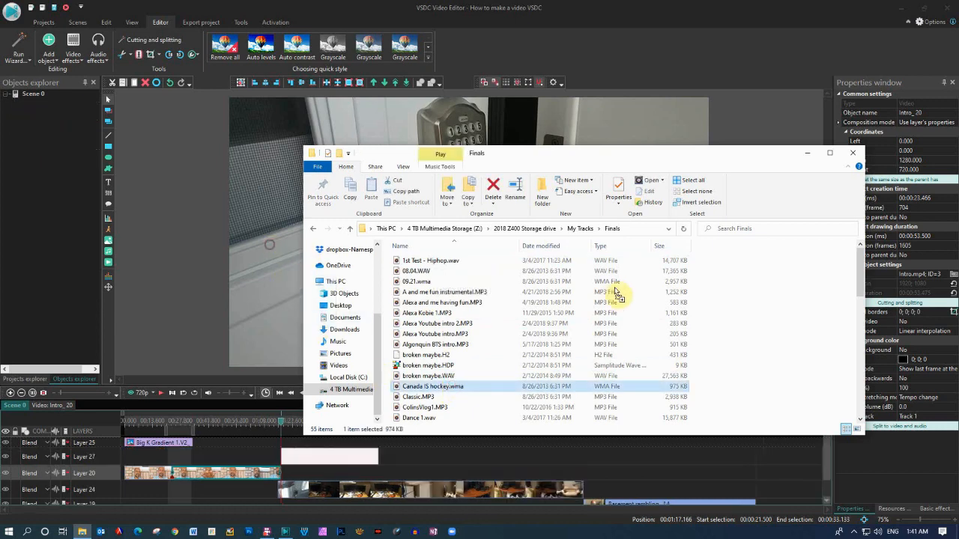
pyautogui.click(811, 154)
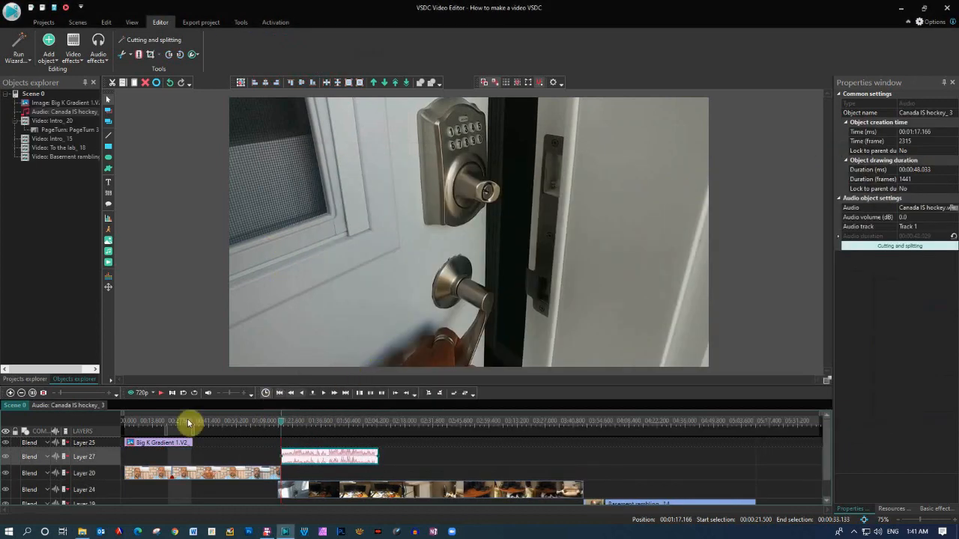
# Play the scene with the music and delete the Canada IS hockey audio clip from Layer 27
pyautogui.click(159, 393)
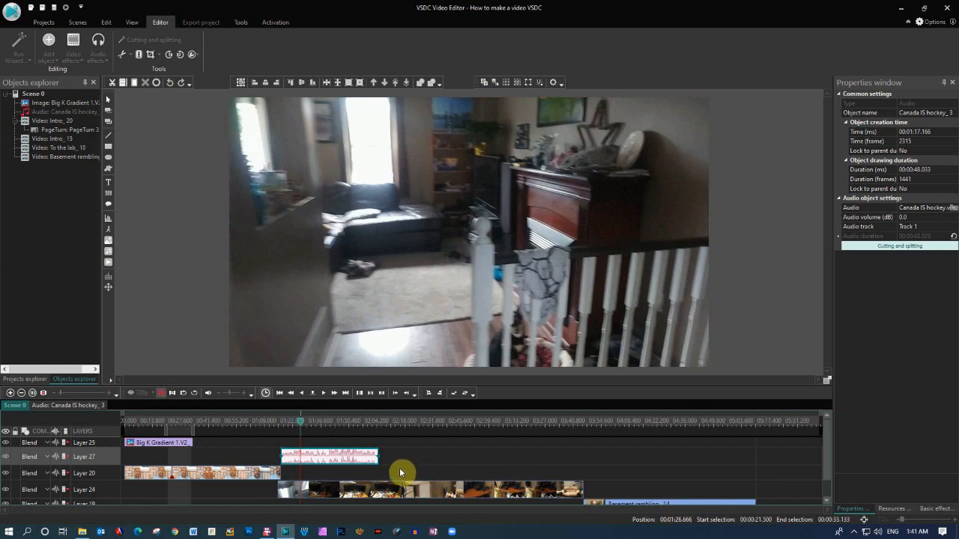
pyautogui.click(342, 458)
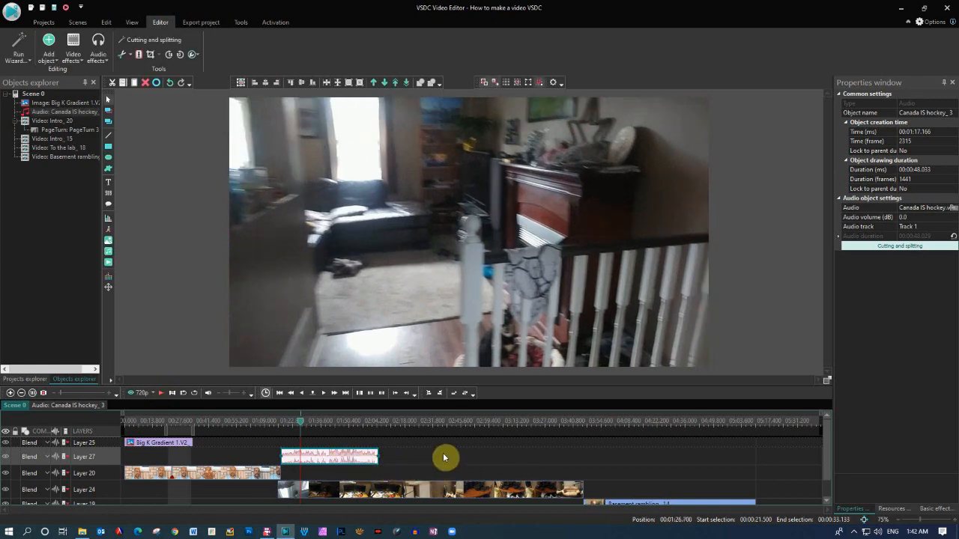
pyautogui.press('Delete')
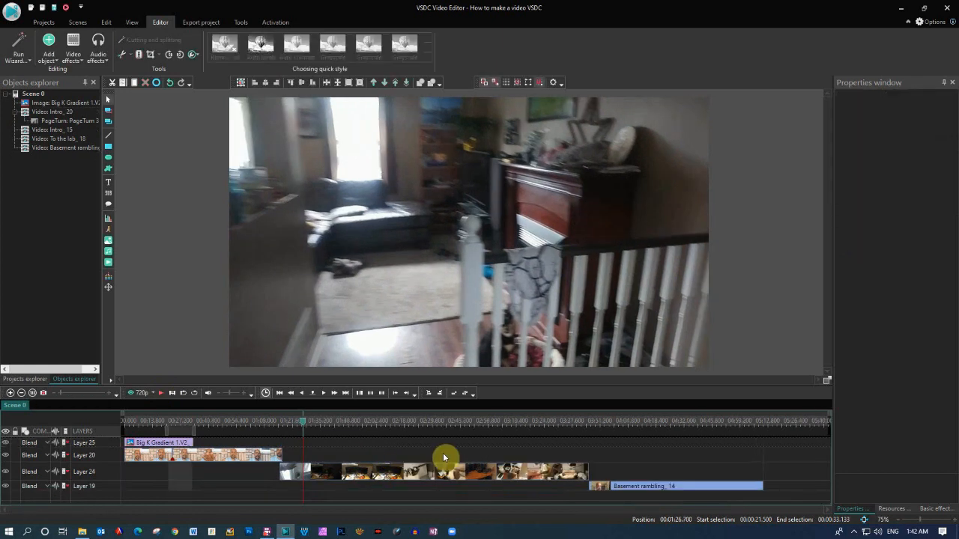
# Play and scrub through the To the lab clip and on into the Basement rambling clip to review the footage
pyautogui.click(161, 392)
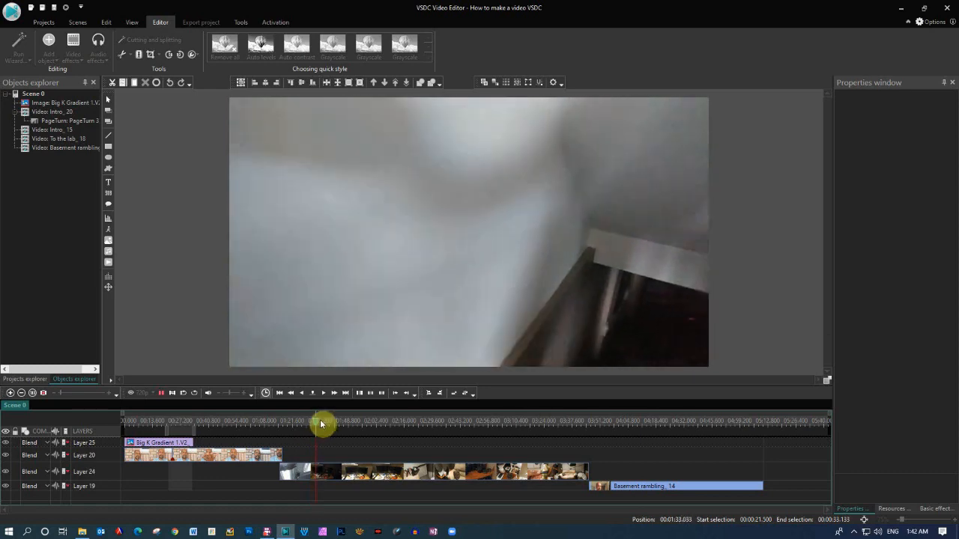
pyautogui.moveTo(319, 425); pyautogui.dragTo(312, 427)
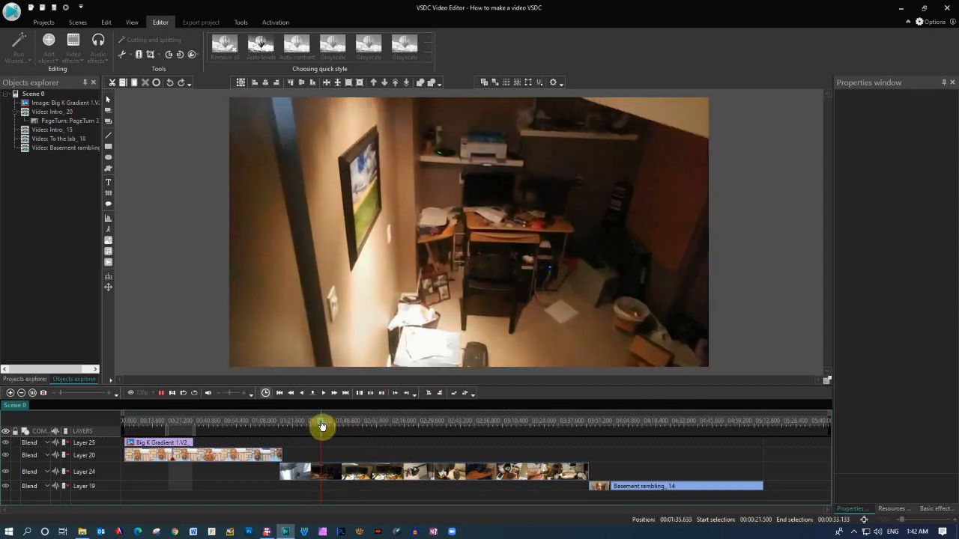
pyautogui.moveTo(324, 424); pyautogui.dragTo(413, 427)
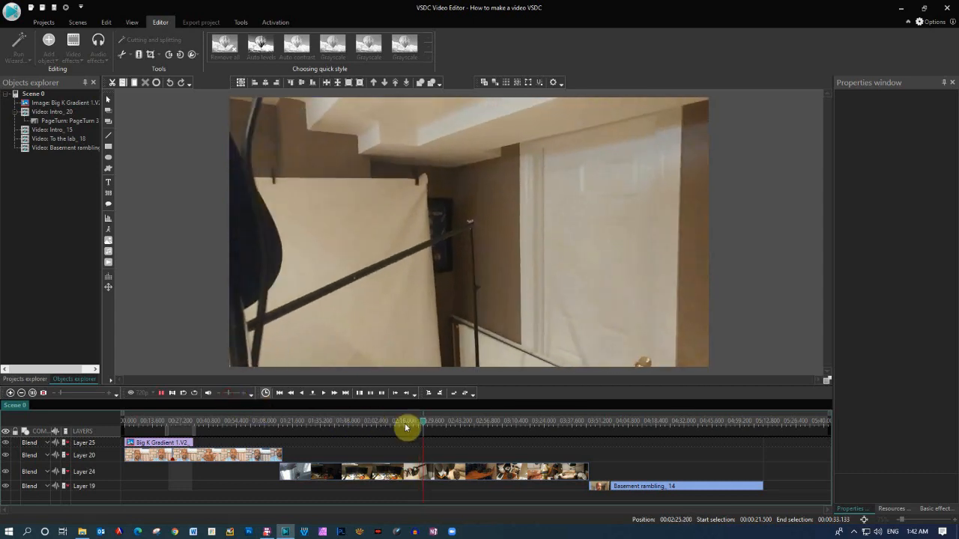
pyautogui.moveTo(424, 426); pyautogui.dragTo(538, 426)
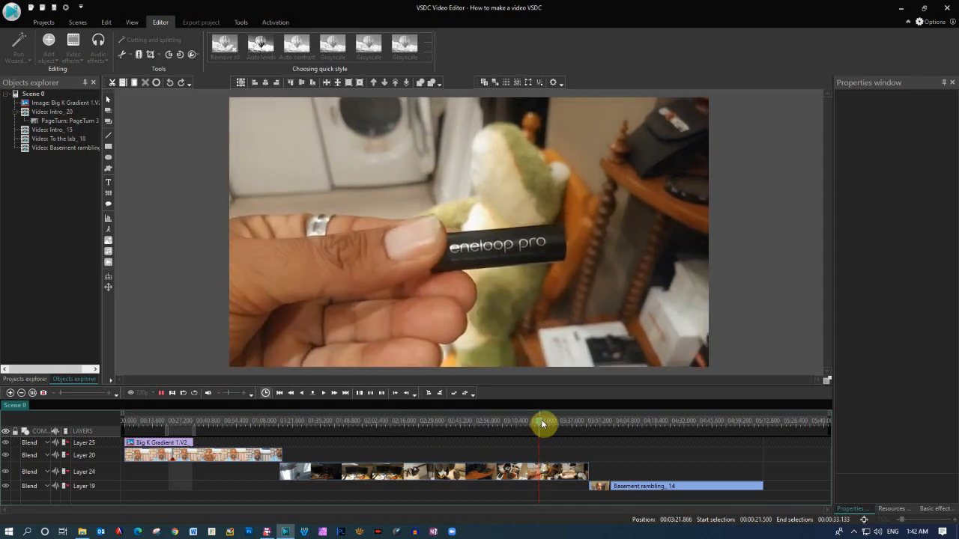
pyautogui.moveTo(544, 424); pyautogui.dragTo(595, 427)
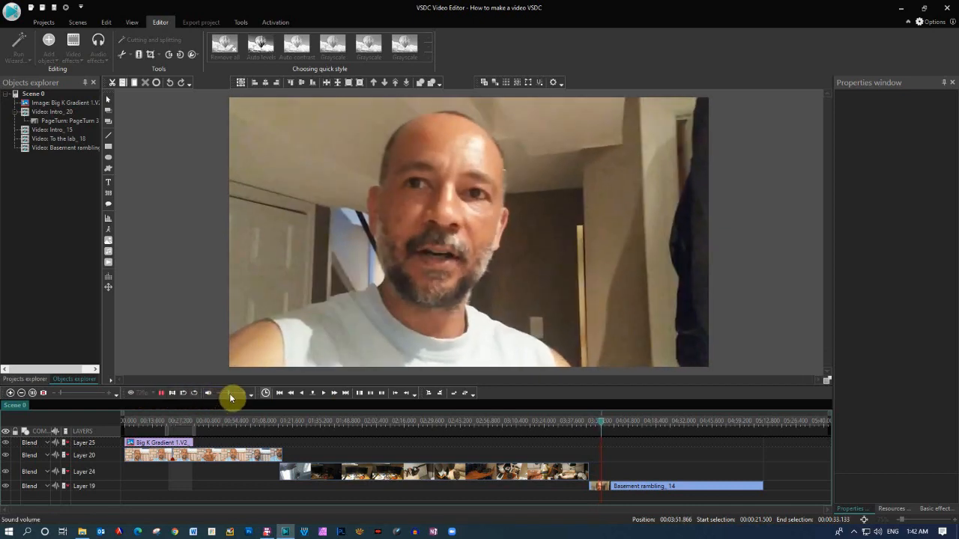
pyautogui.click(608, 426)
pyautogui.click(165, 393)
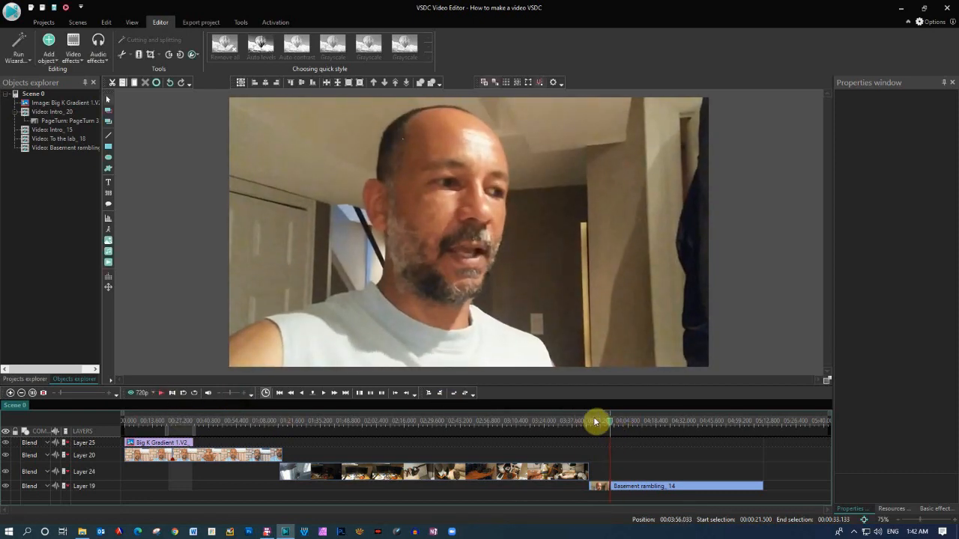
# Play on in the Basement rambling clip, go back to 00:03:51.600 and replay the passage up to 00:03:54.033
pyautogui.click(160, 394)
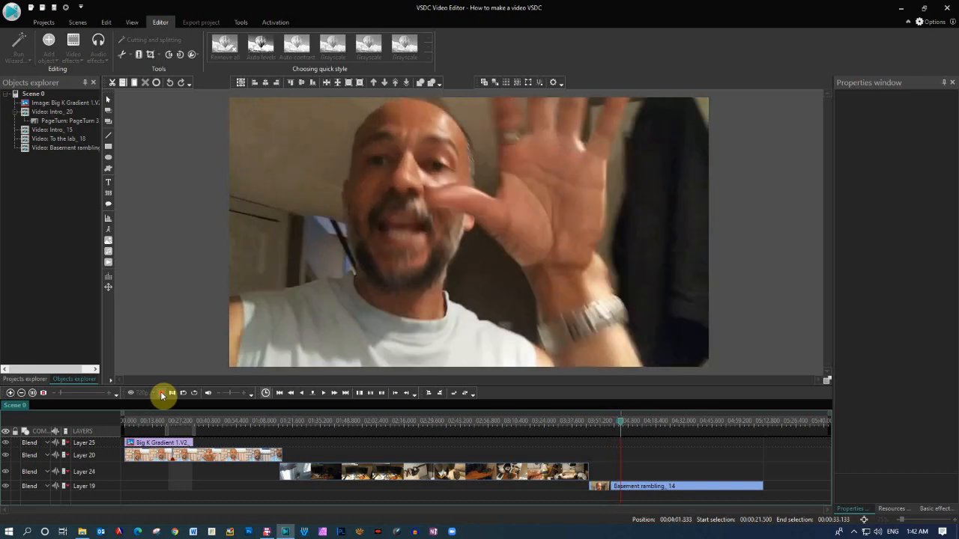
pyautogui.click(162, 394)
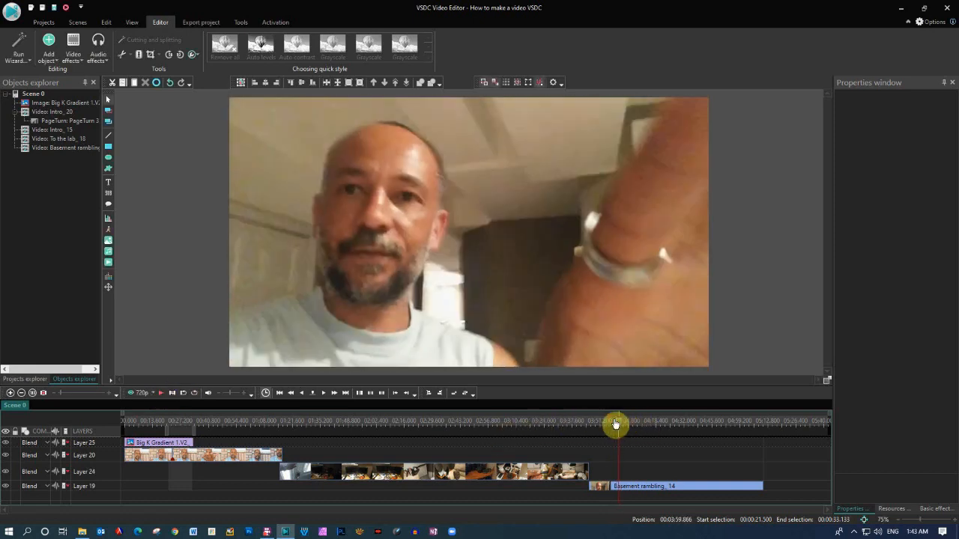
pyautogui.click(603, 426)
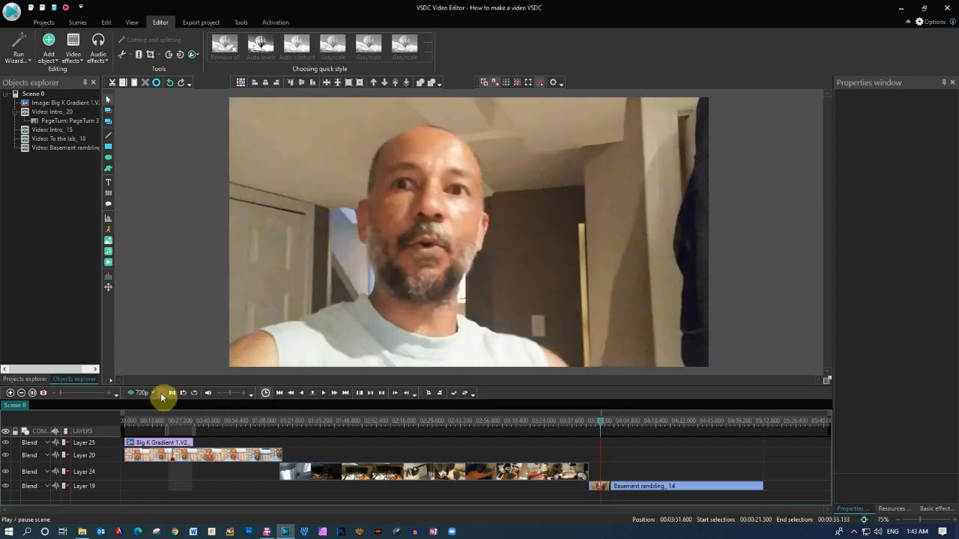
pyautogui.click(160, 396)
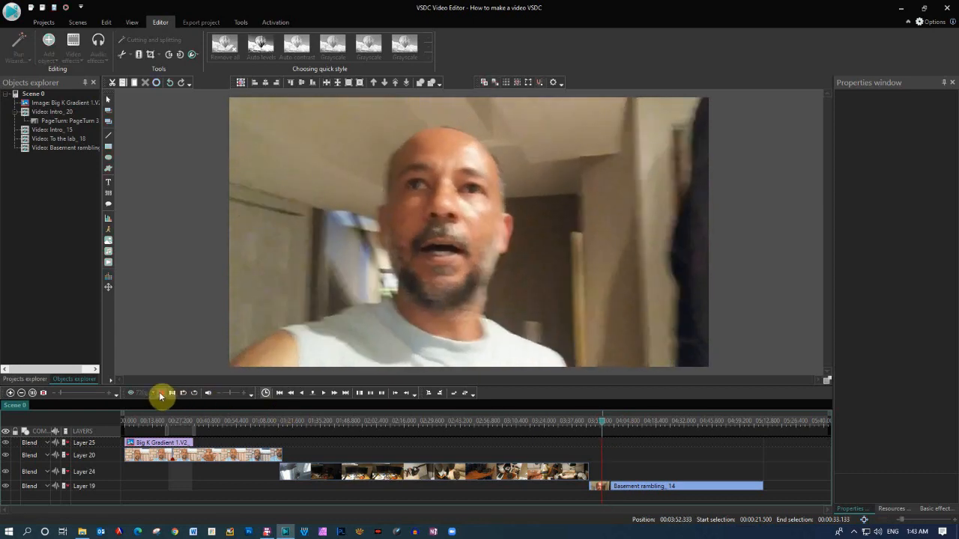
pyautogui.click(159, 395)
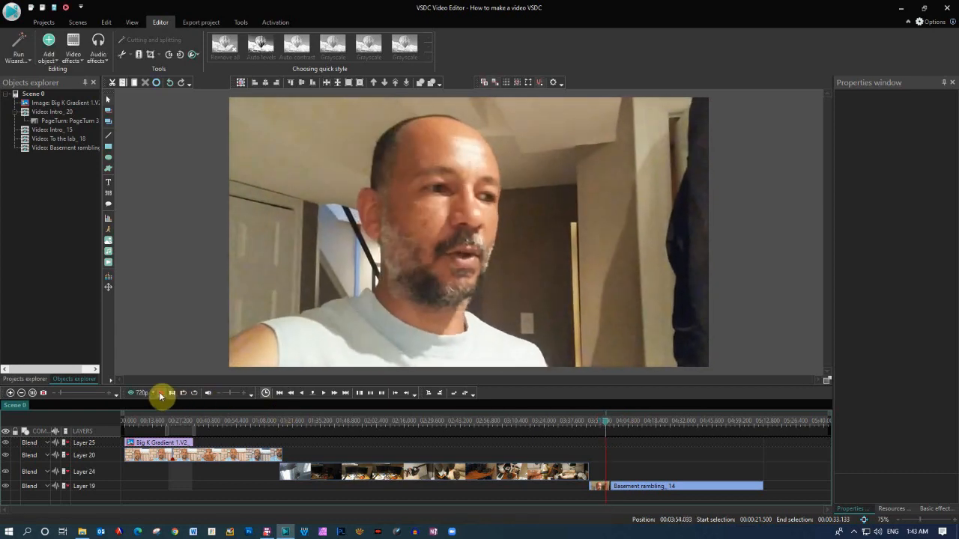
# Replay the Basement rambling clip between about 00:03:49.900 and 00:03:55.766 to locate where the unwanted passage starts
pyautogui.click(159, 396)
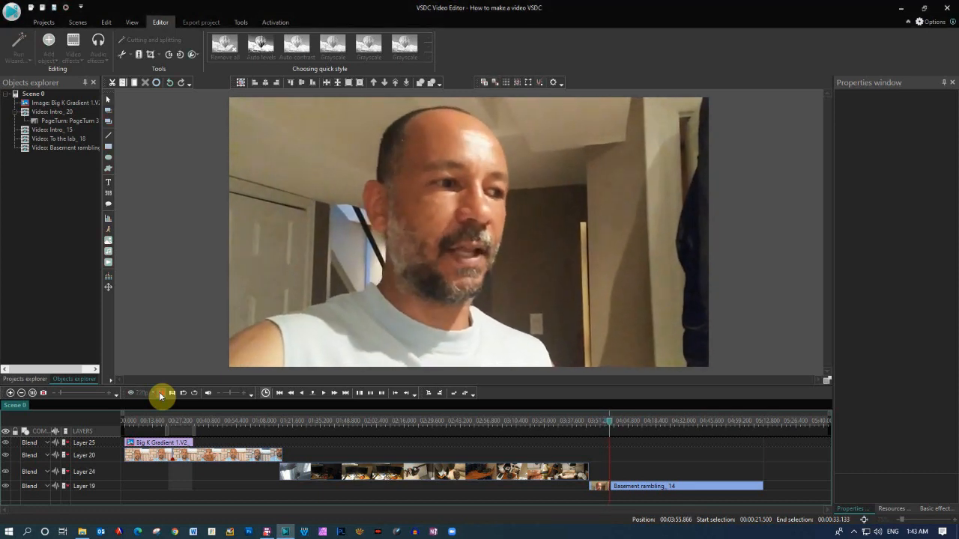
pyautogui.click(161, 396)
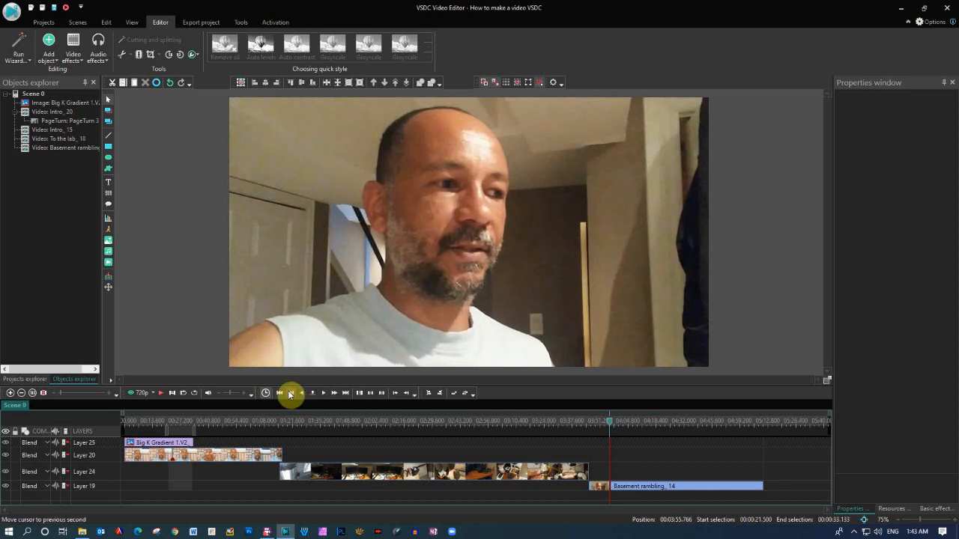
pyautogui.click(291, 395)
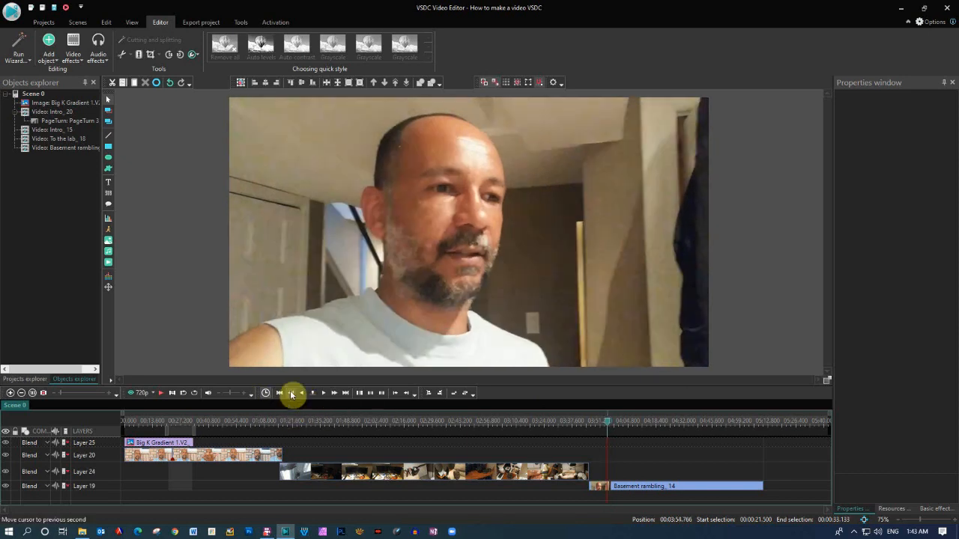
pyautogui.click(292, 394)
pyautogui.click(292, 394)
pyautogui.click(292, 395)
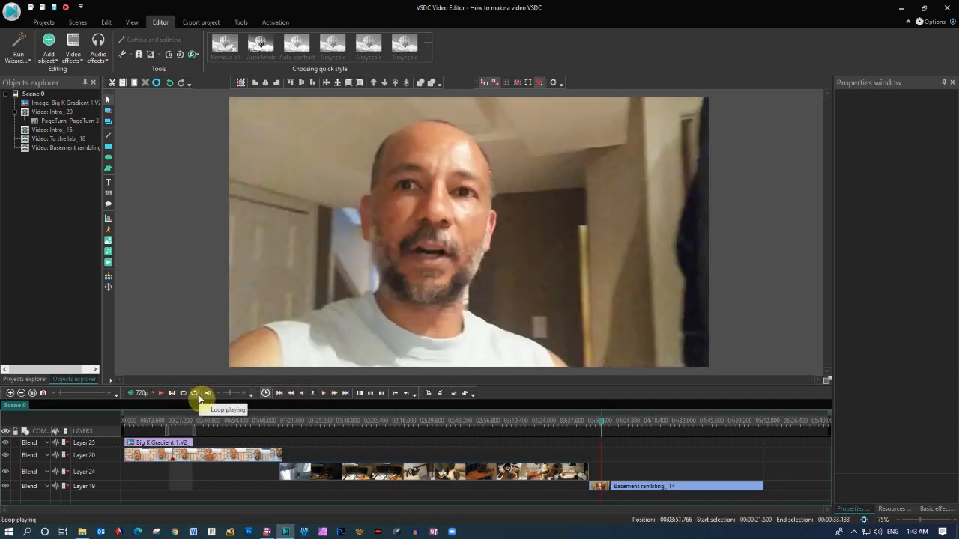
pyautogui.click(280, 394)
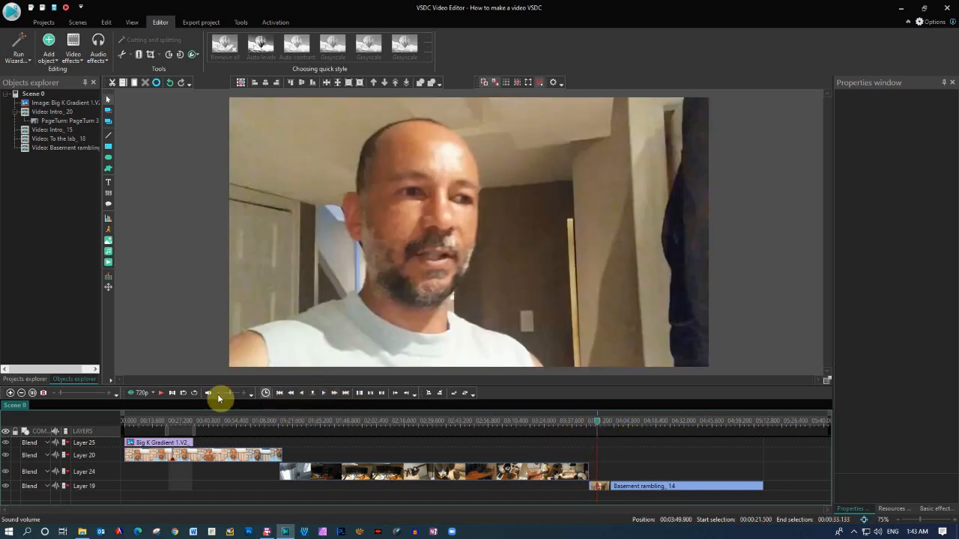
pyautogui.click(163, 394)
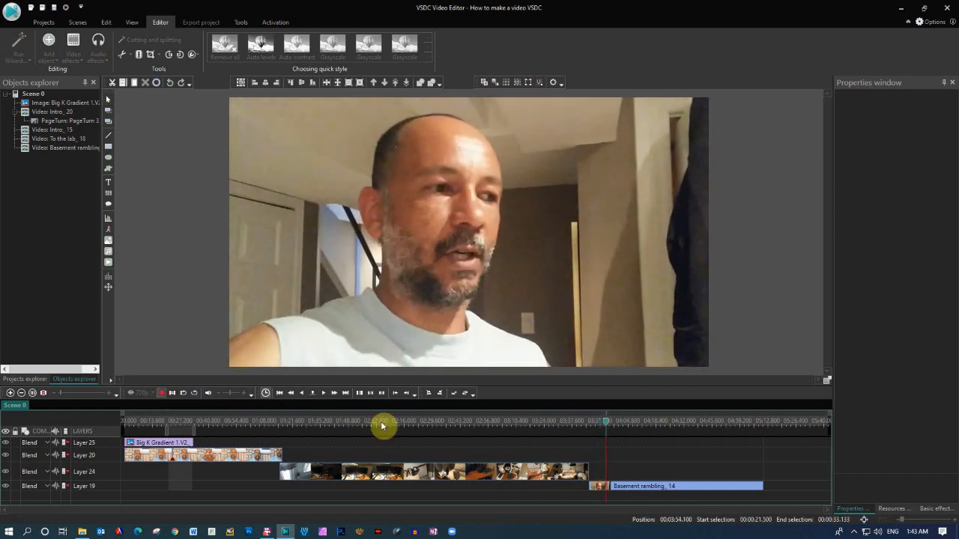
pyautogui.click(605, 424)
pyautogui.click(161, 395)
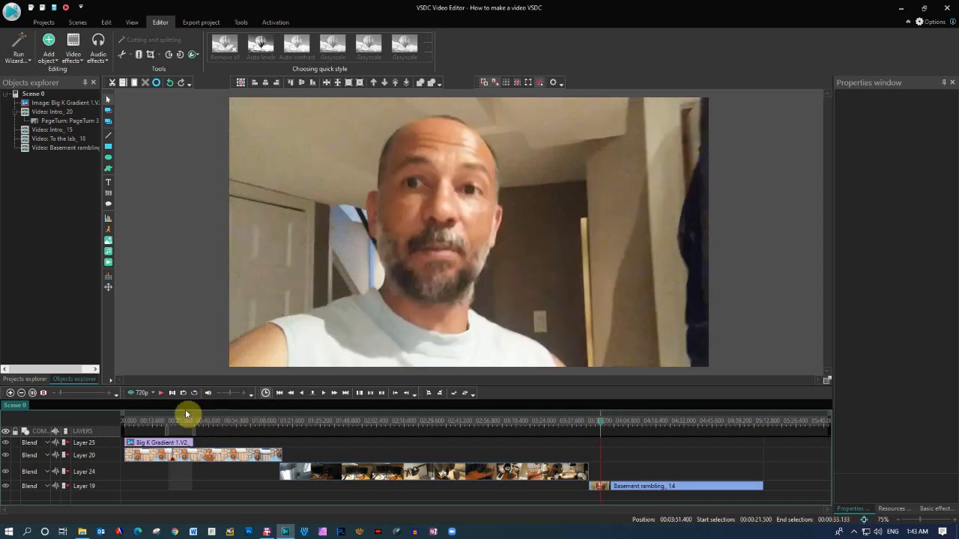
# Advance frame by frame to 00:03:52.900 and split the Basement rambling clip on Layer 19 there
pyautogui.click(160, 395)
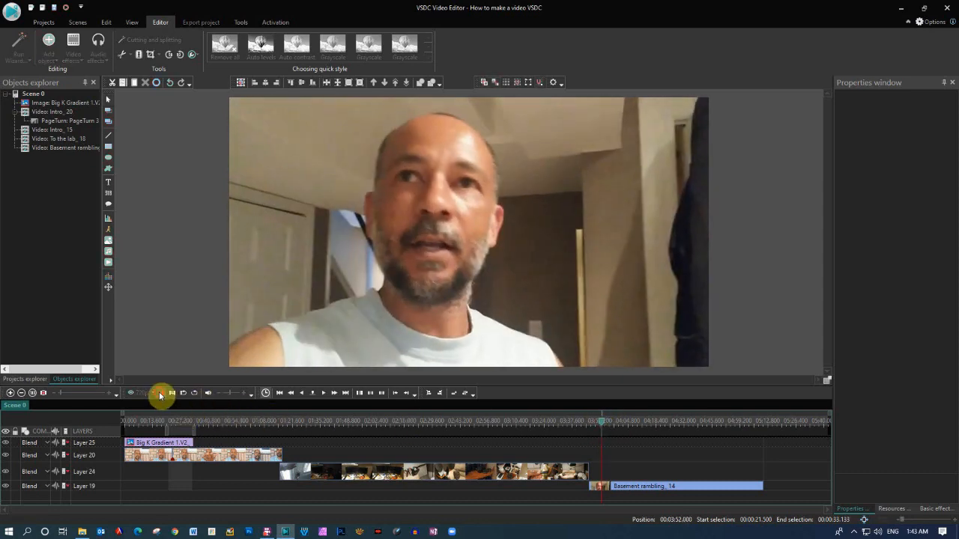
pyautogui.click(324, 395)
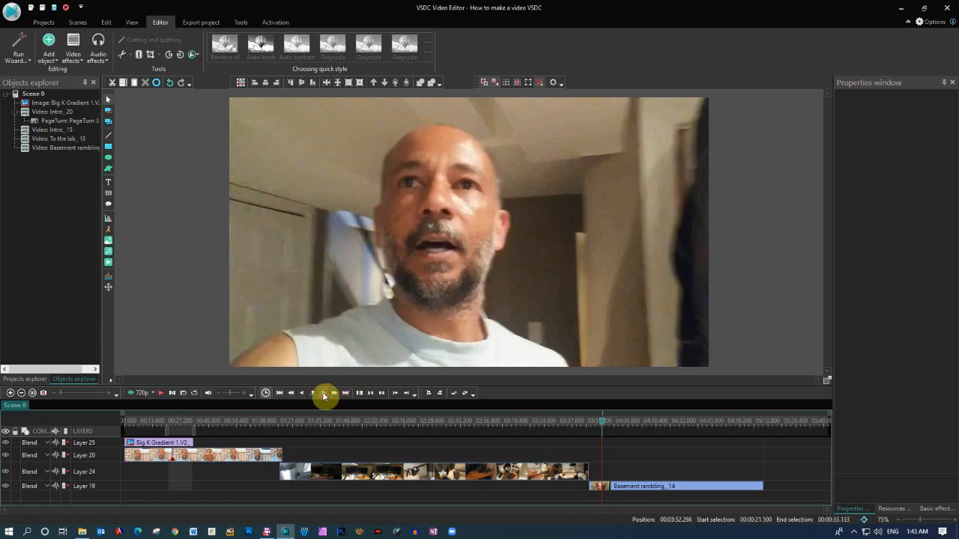
pyautogui.click(324, 395)
pyautogui.click(324, 395)
pyautogui.click(324, 395)
pyautogui.click(324, 396)
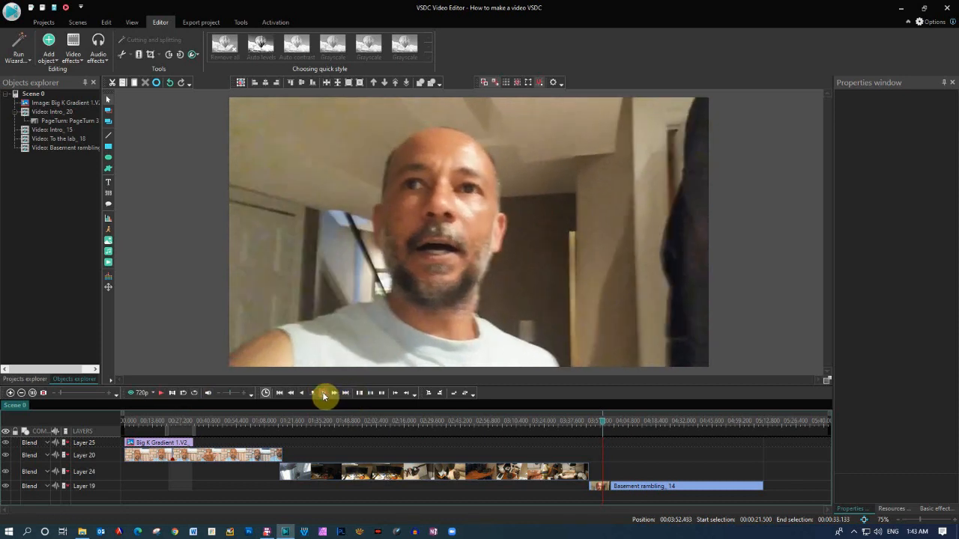
pyautogui.click(324, 396)
pyautogui.click(324, 396)
pyautogui.click(324, 396)
pyautogui.click(323, 395)
pyautogui.click(324, 396)
pyautogui.click(323, 395)
pyautogui.click(324, 395)
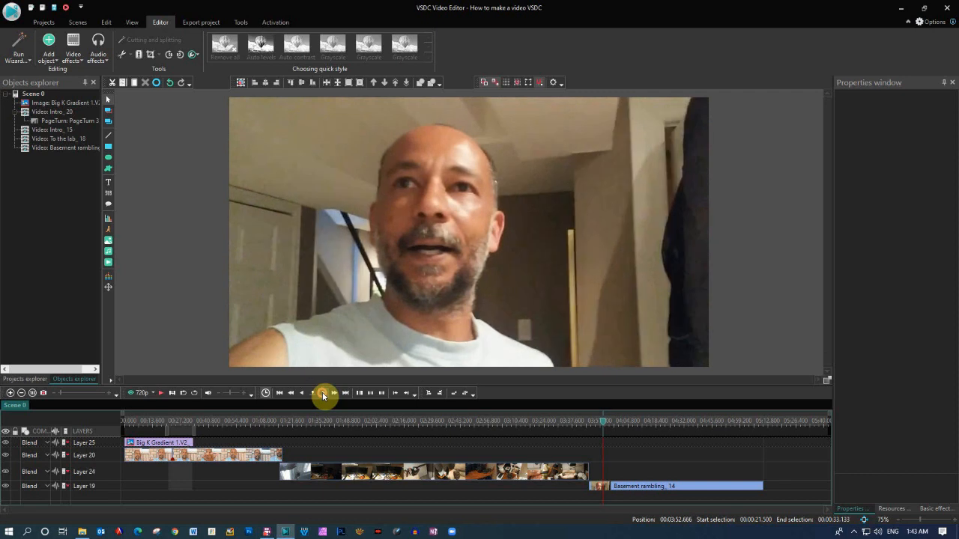
pyautogui.click(323, 396)
pyautogui.click(324, 395)
pyautogui.click(324, 395)
pyautogui.click(323, 395)
pyautogui.click(324, 395)
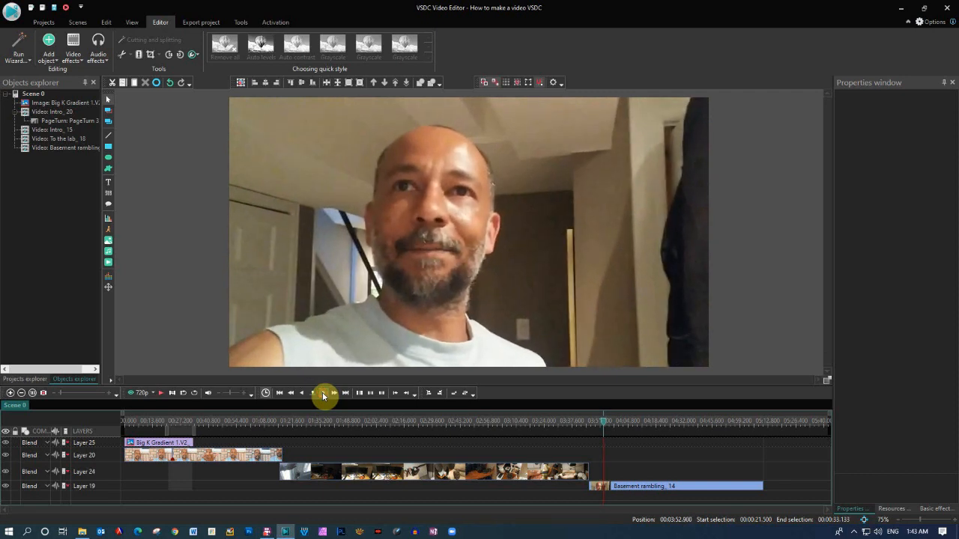
pyautogui.click(611, 492)
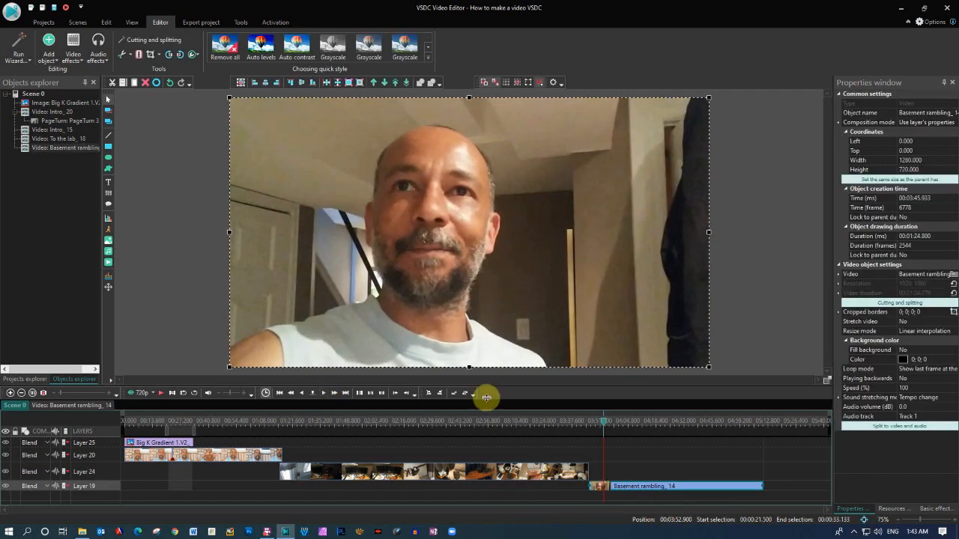
pyautogui.click(139, 56)
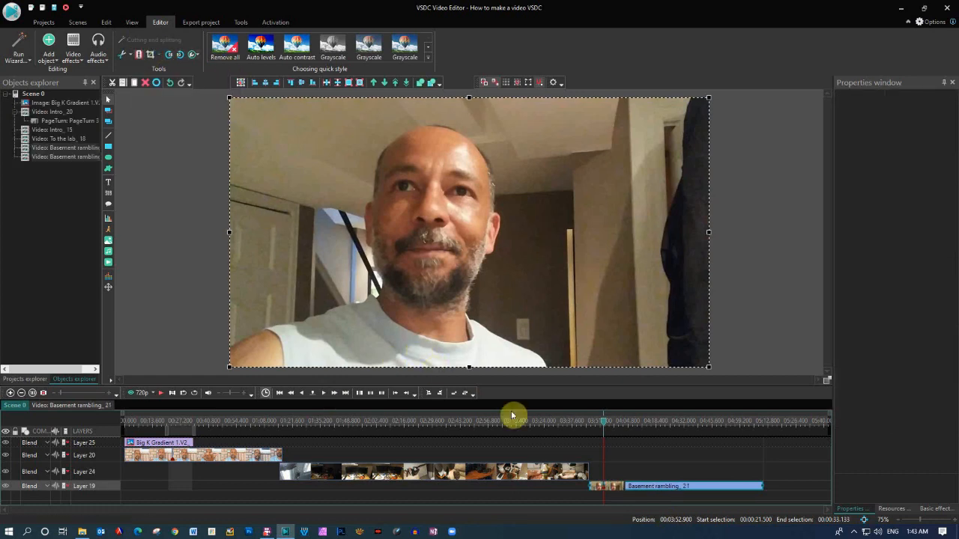
# Review the part following the cut and split the Basement rambling clip again at 00:04:00.433
pyautogui.click(618, 490)
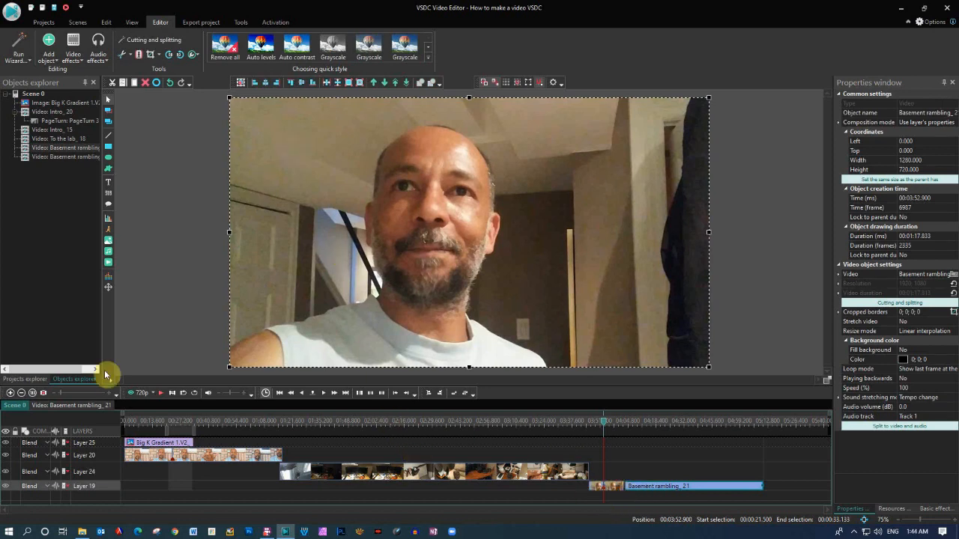
pyautogui.click(158, 395)
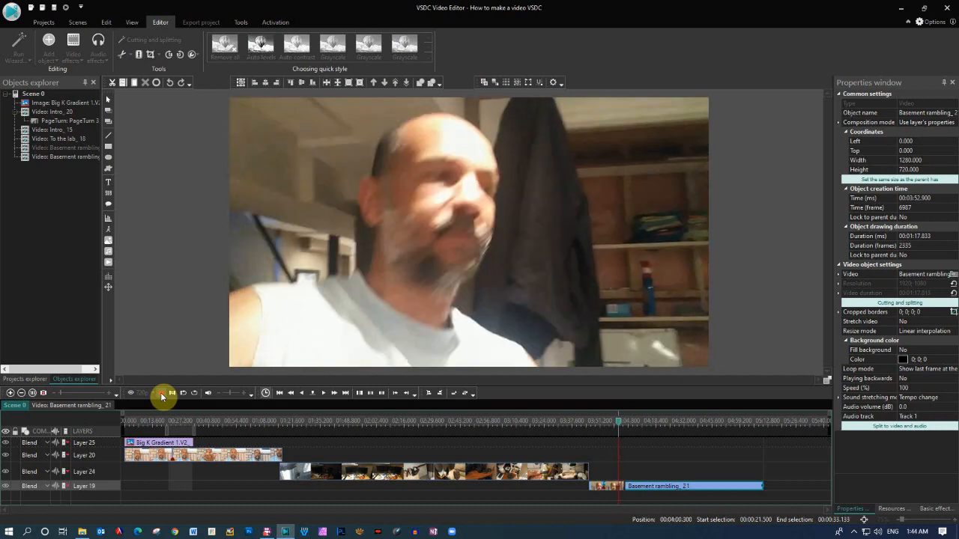
pyautogui.click(162, 394)
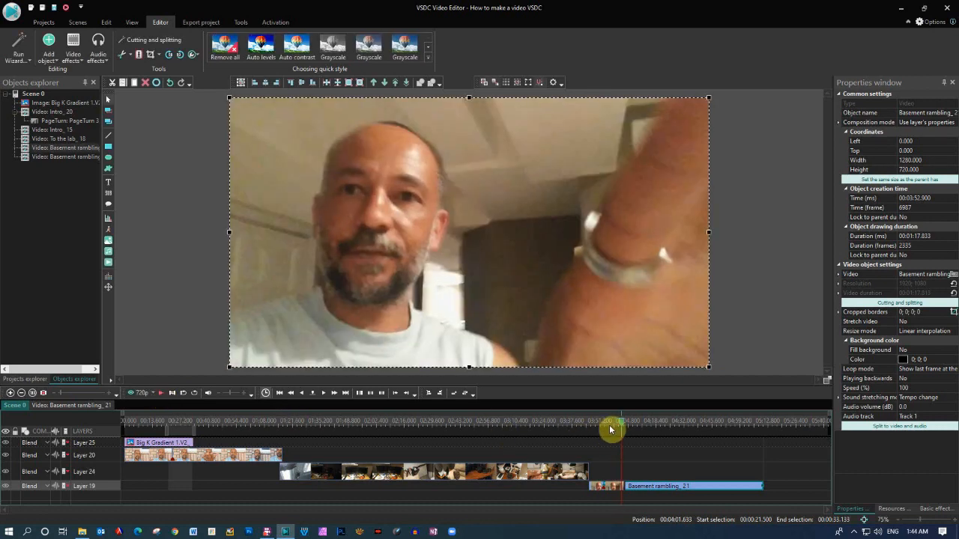
pyautogui.click(620, 426)
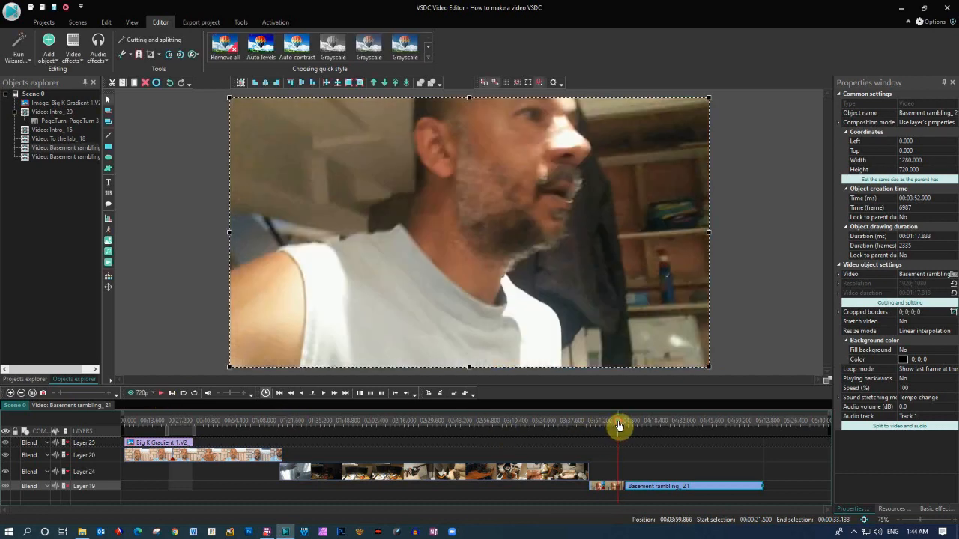
pyautogui.click(161, 396)
pyautogui.click(160, 395)
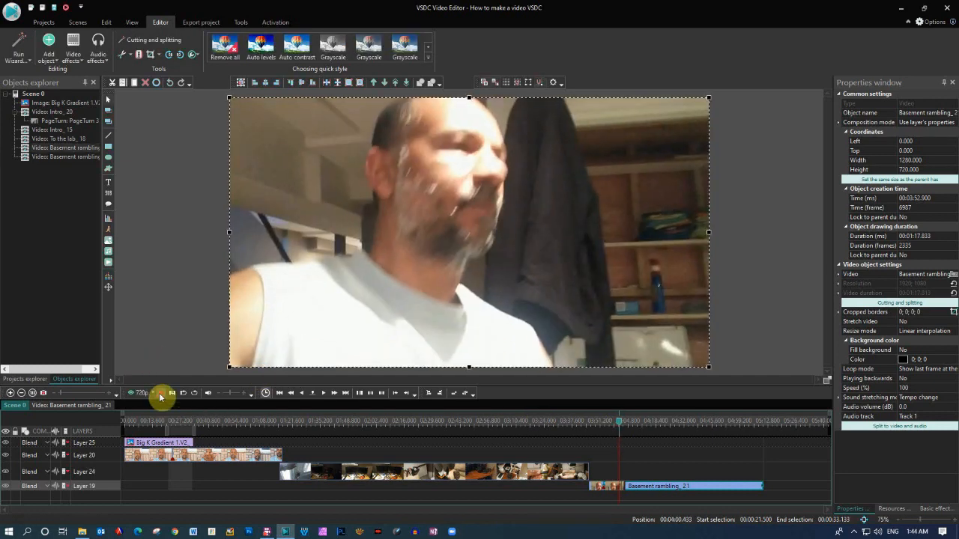
pyautogui.moveTo(639, 492)
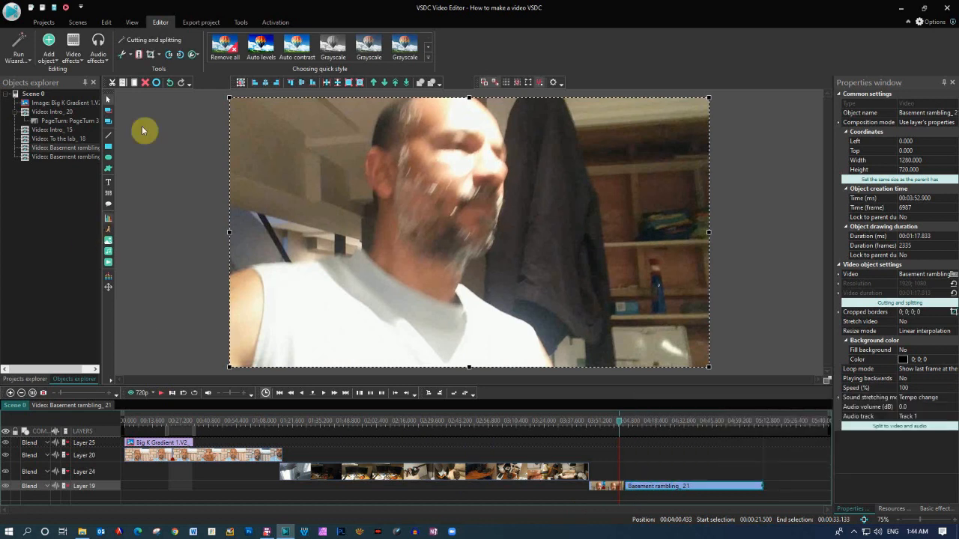
pyautogui.click(138, 57)
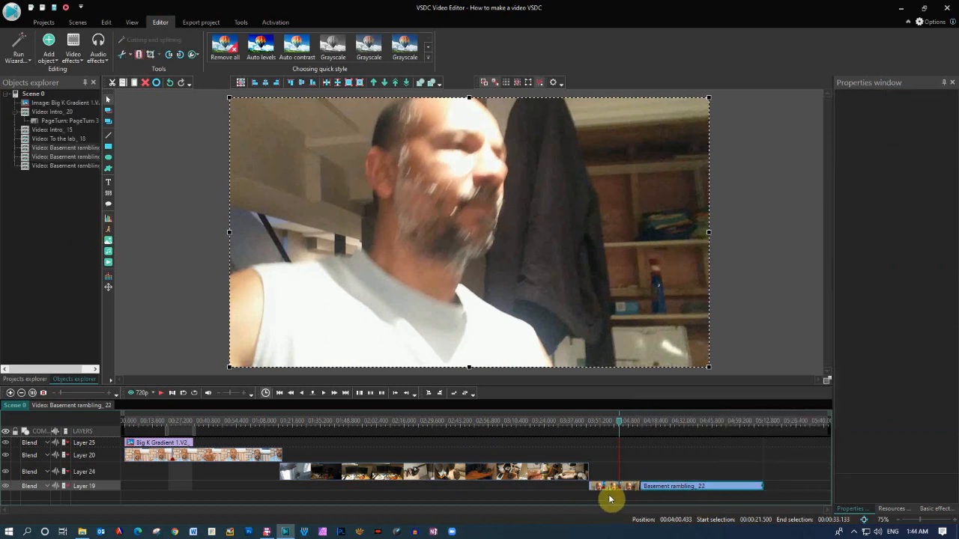
# Delete the Basement rambling piece between the two cuts and move the remaining clip back to 00:03:52.900 to close the gap
pyautogui.click(612, 492)
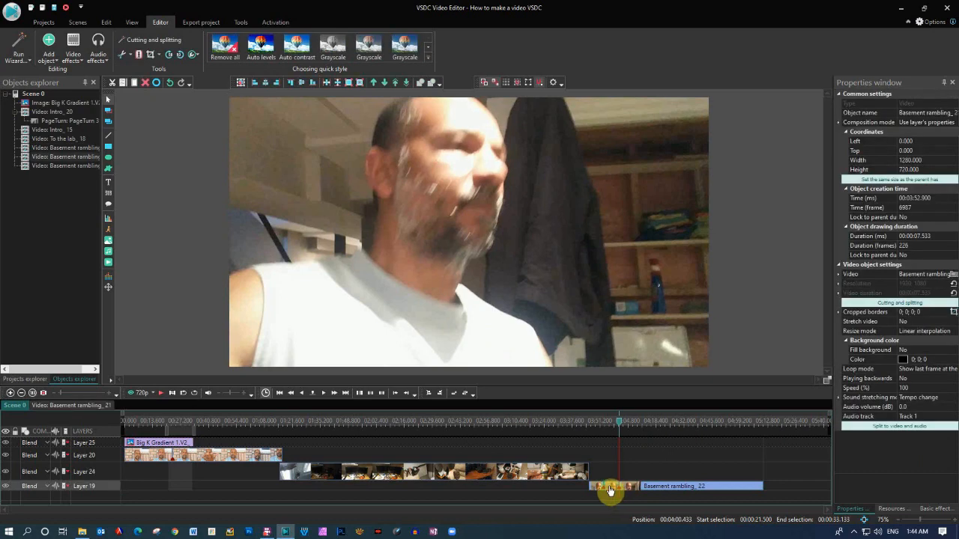
pyautogui.press('Delete')
pyautogui.moveTo(636, 489); pyautogui.dragTo(620, 488)
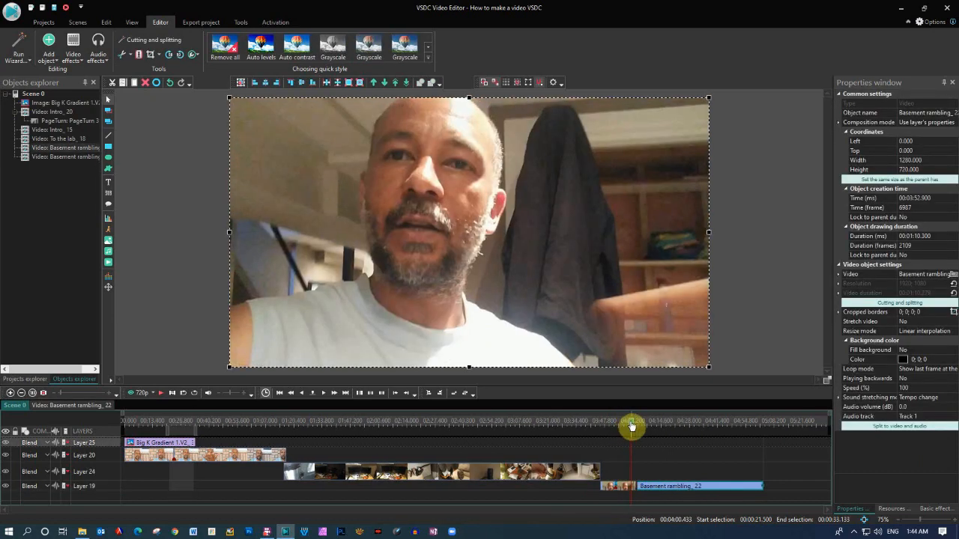
# Play across the new join in the Basement rambling footage, replaying it from 00:03:50.733
pyautogui.click(158, 394)
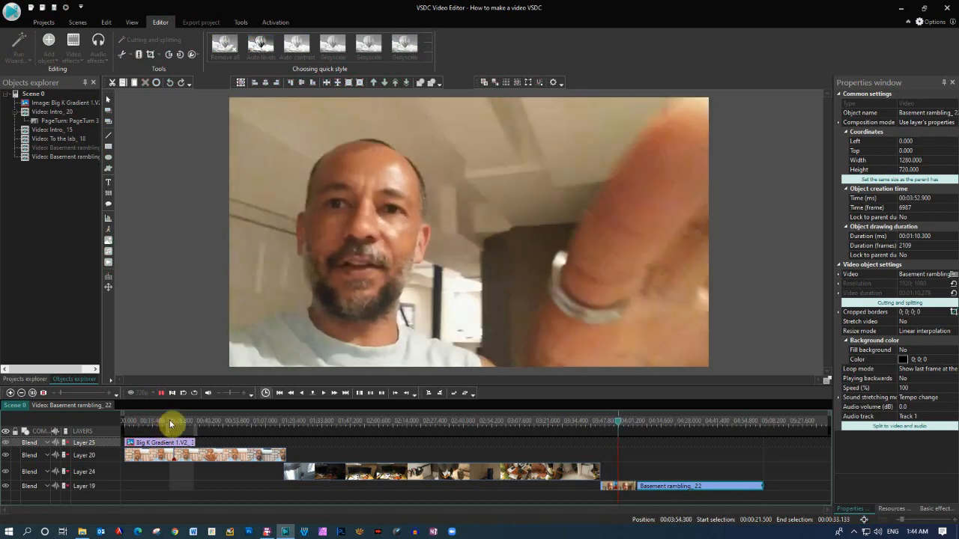
pyautogui.click(164, 395)
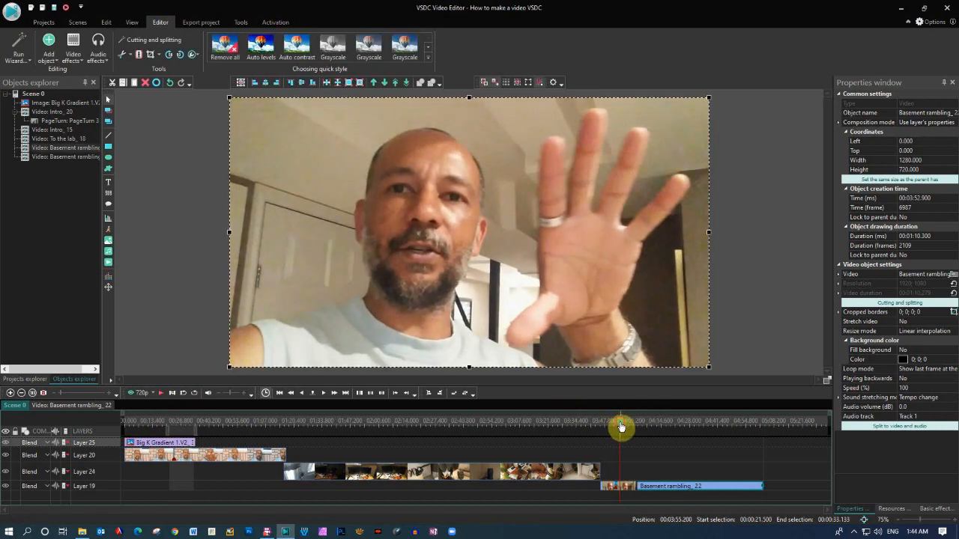
pyautogui.click(167, 395)
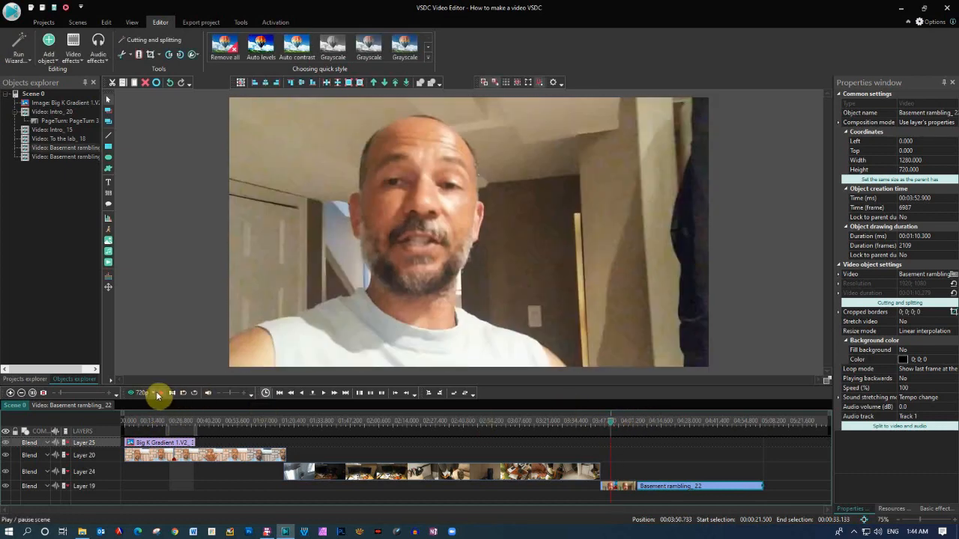
pyautogui.click(158, 395)
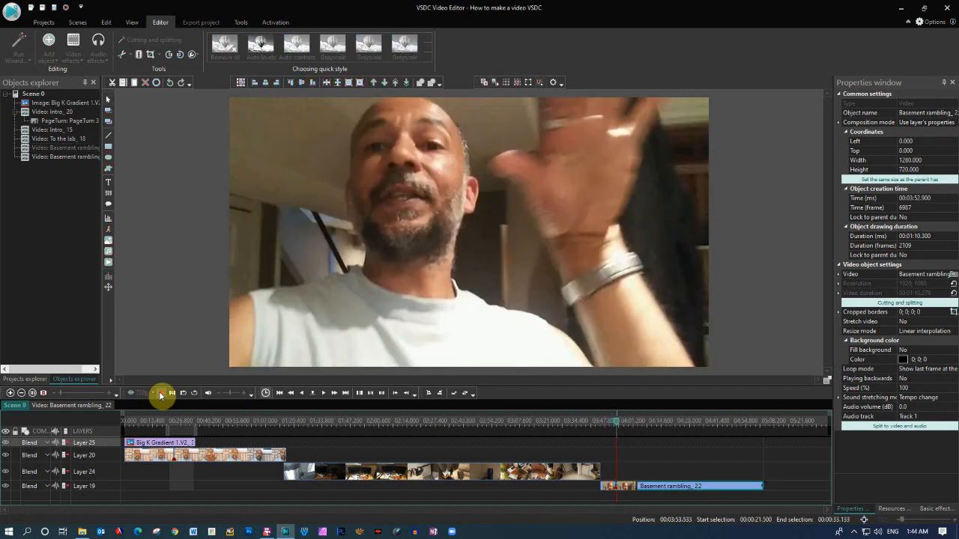
pyautogui.click(159, 395)
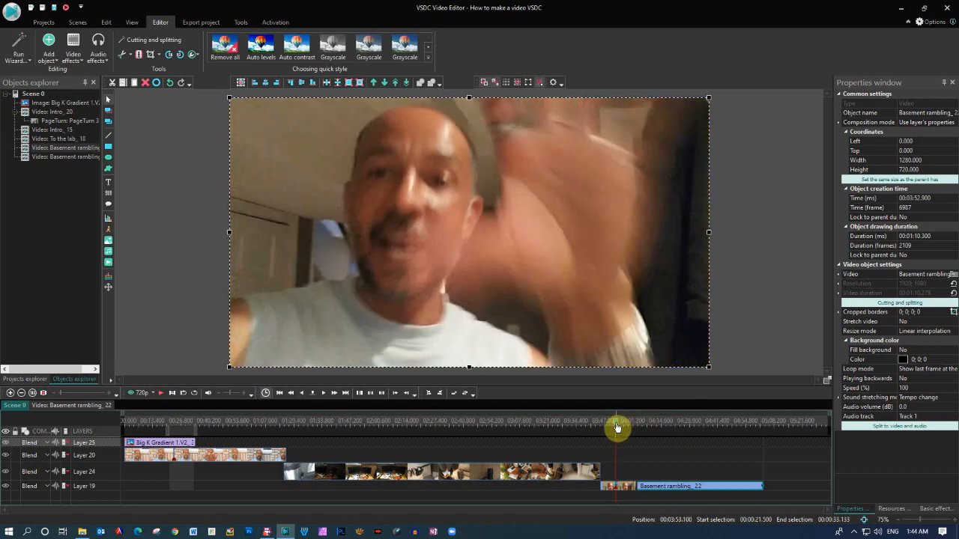
# Play from 00:03:53.100, step back to the frame at 00:03:53.400 and split the second Basement rambling clip there
pyautogui.click(163, 395)
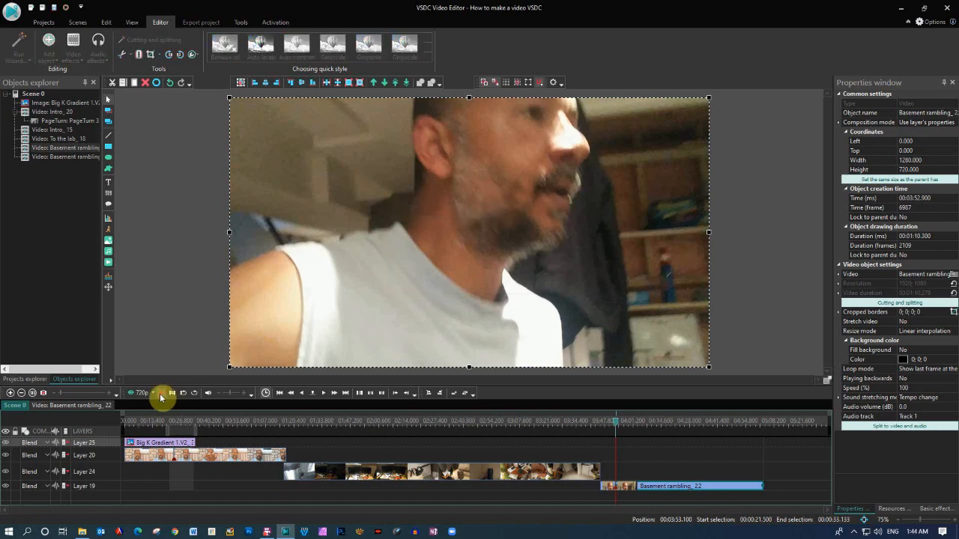
pyautogui.click(161, 397)
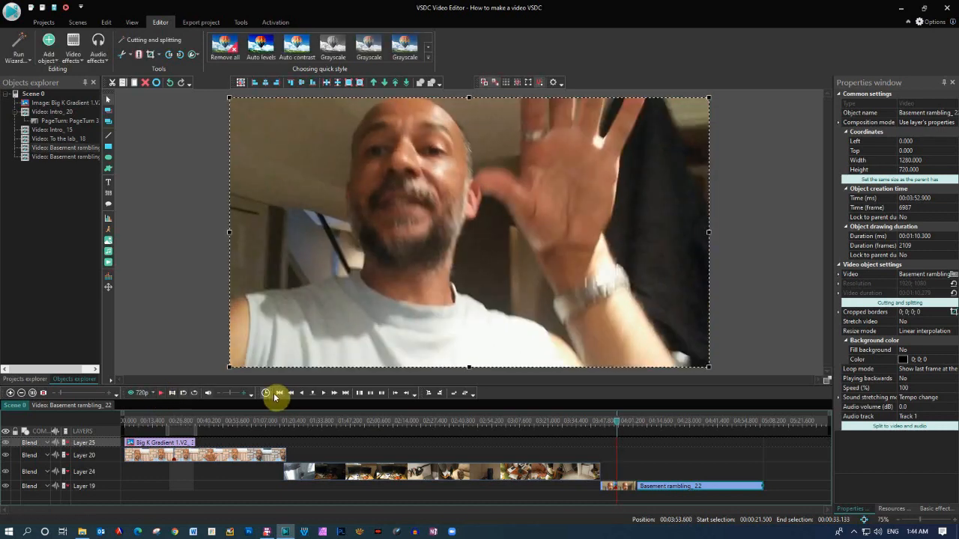
pyautogui.click(300, 395)
pyautogui.click(301, 395)
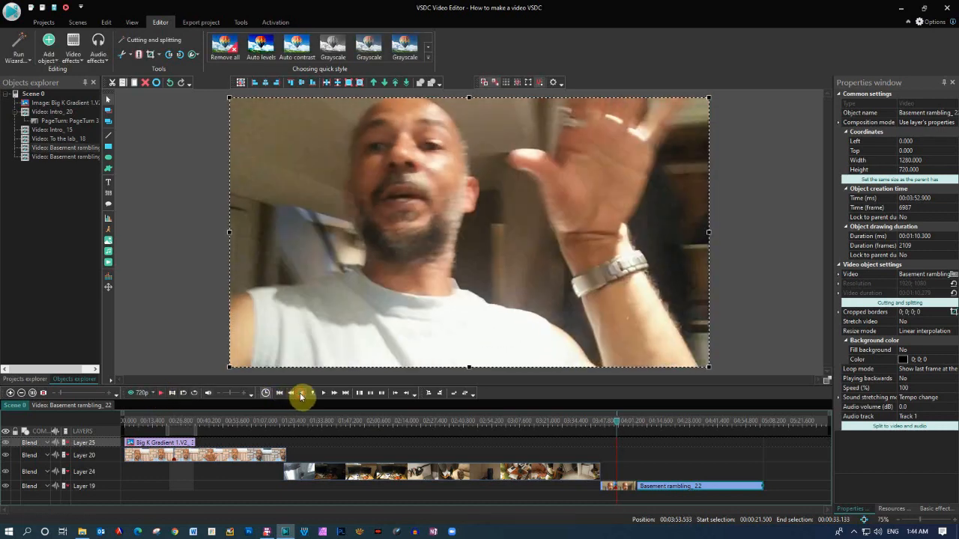
pyautogui.click(301, 396)
pyautogui.click(300, 395)
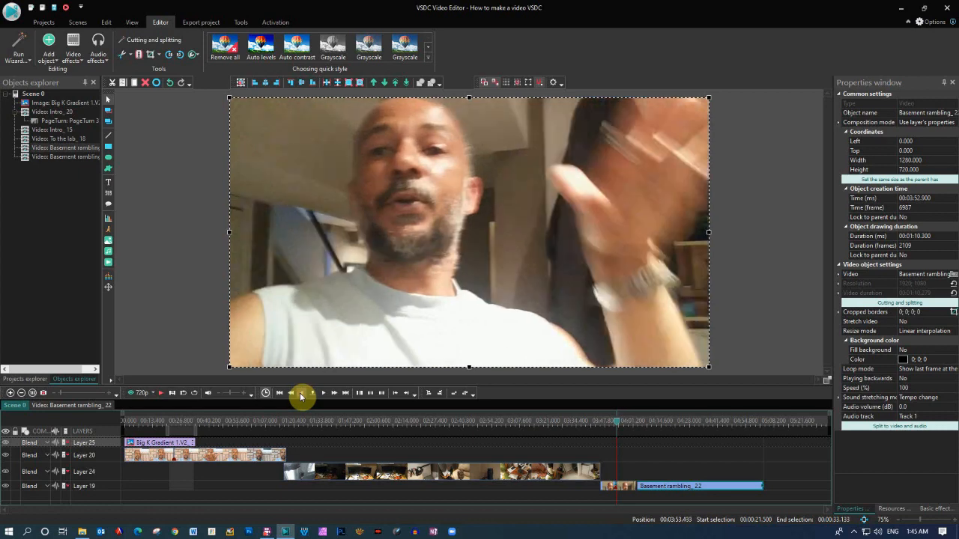
pyautogui.click(301, 395)
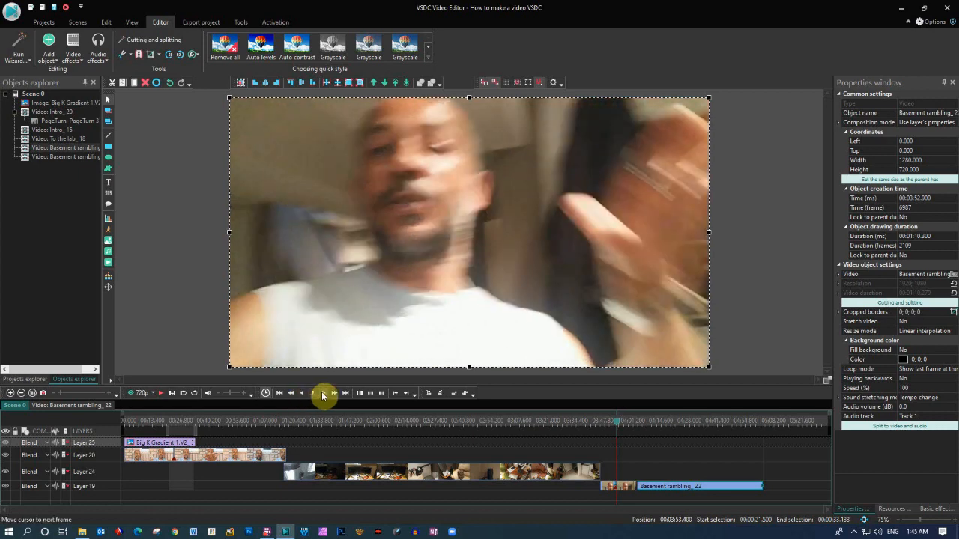
pyautogui.moveTo(623, 492)
pyautogui.click(139, 56)
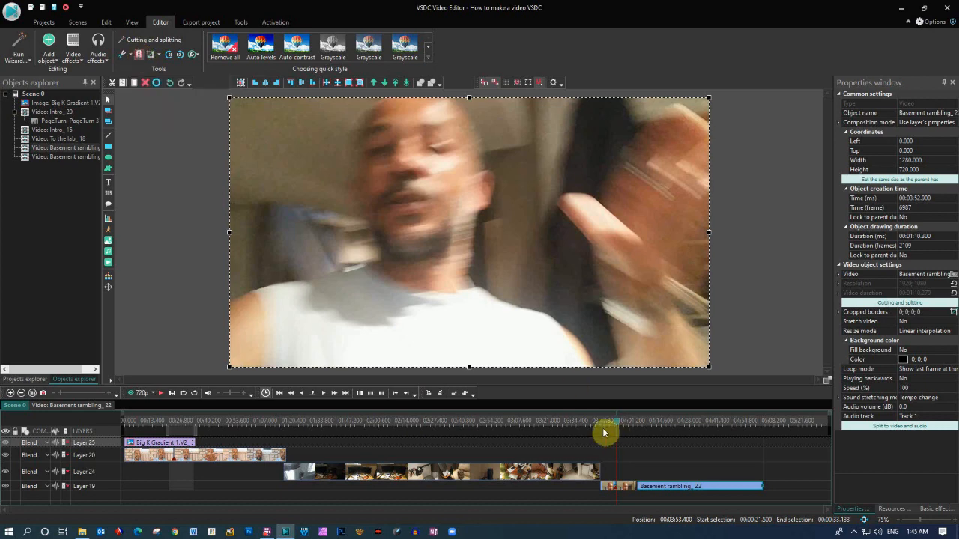
pyautogui.click(633, 477)
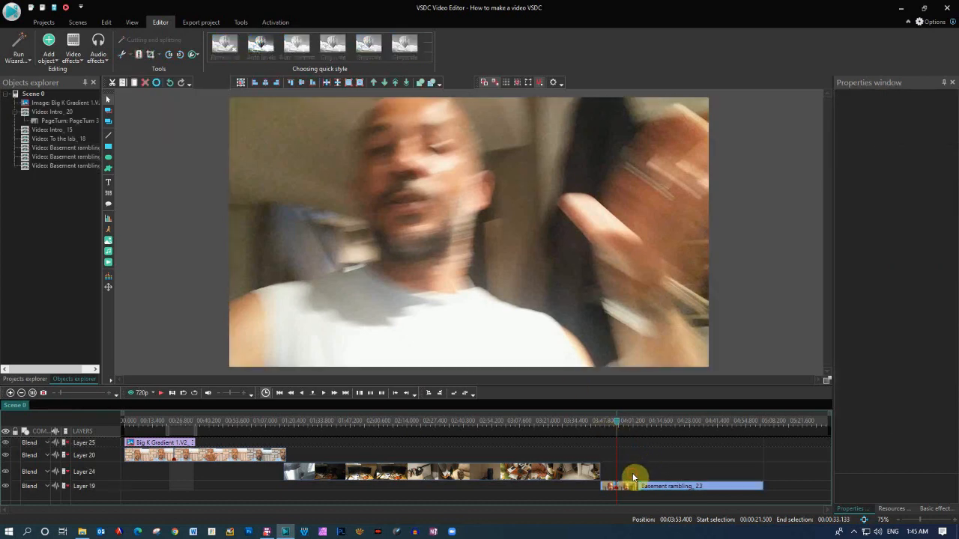
# Move the surrounding Basement rambling clips apart on Layer 19 and delete the half-second piece between them
pyautogui.click(607, 488)
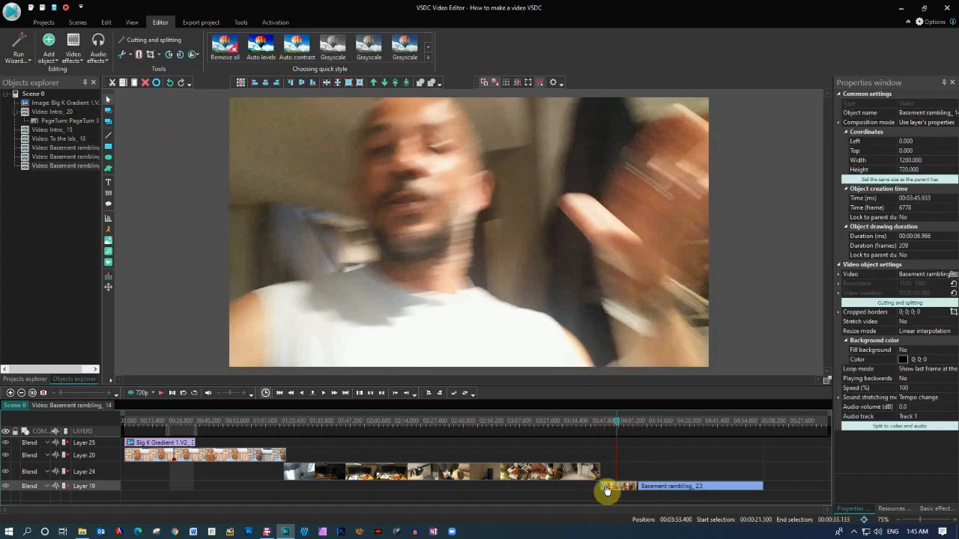
pyautogui.moveTo(607, 489); pyautogui.dragTo(584, 491)
pyautogui.click(660, 488)
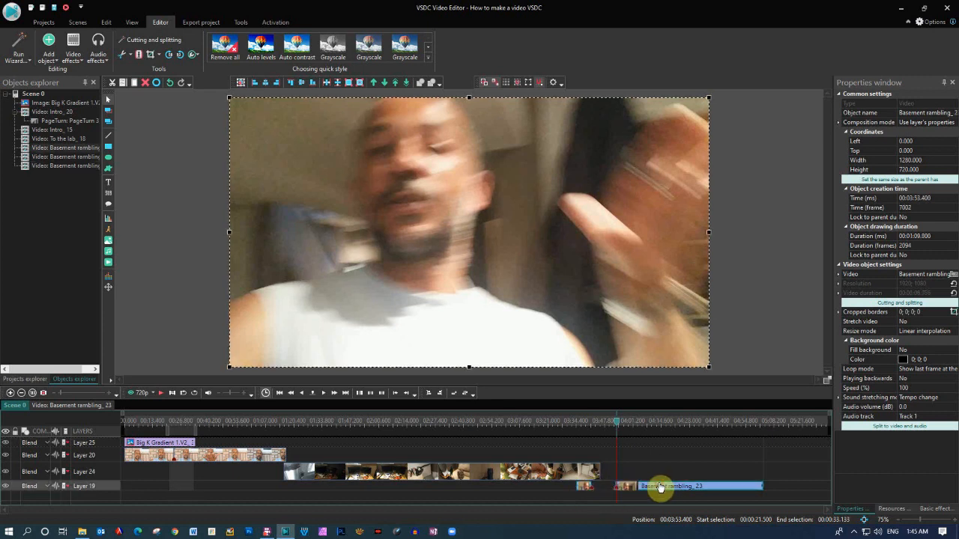
pyautogui.moveTo(656, 488); pyautogui.dragTo(680, 490)
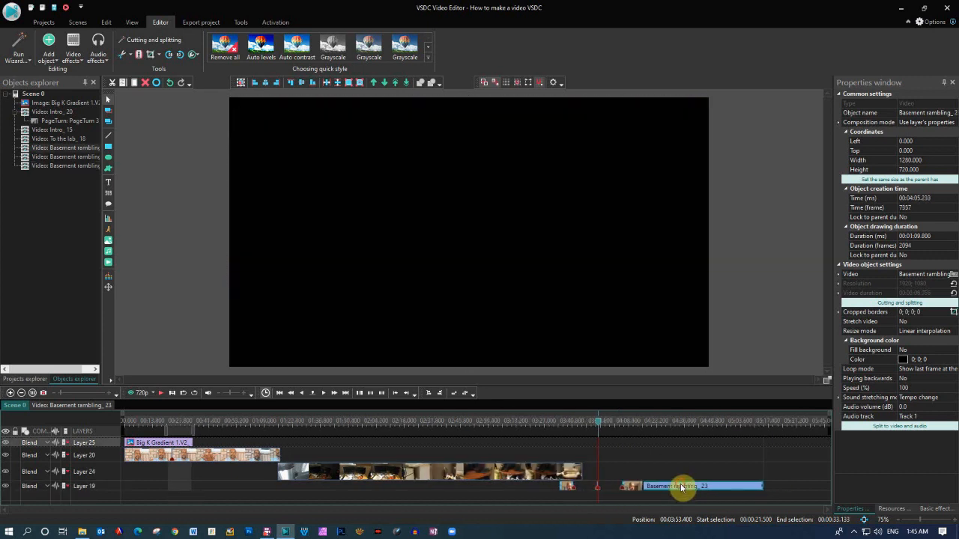
pyautogui.click(597, 486)
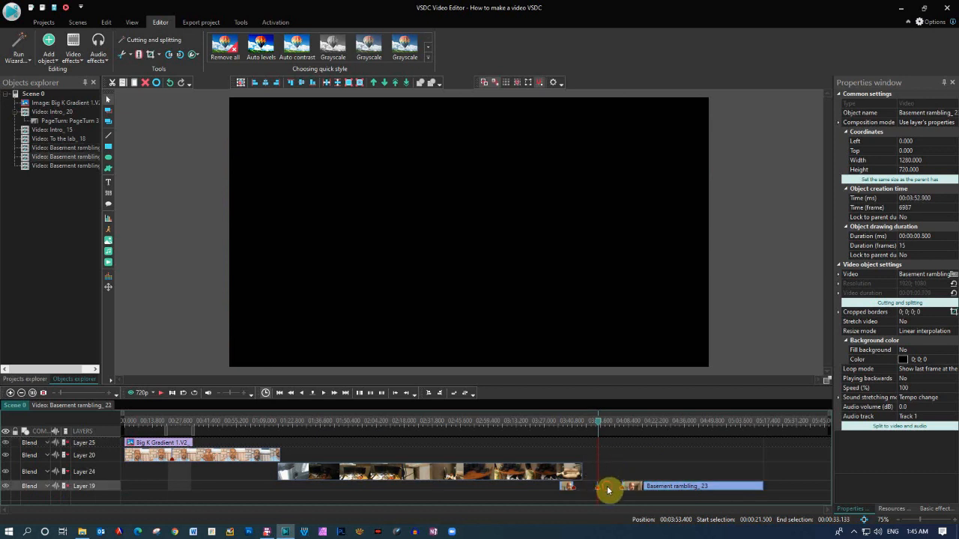
pyautogui.click(608, 491)
pyautogui.click(597, 486)
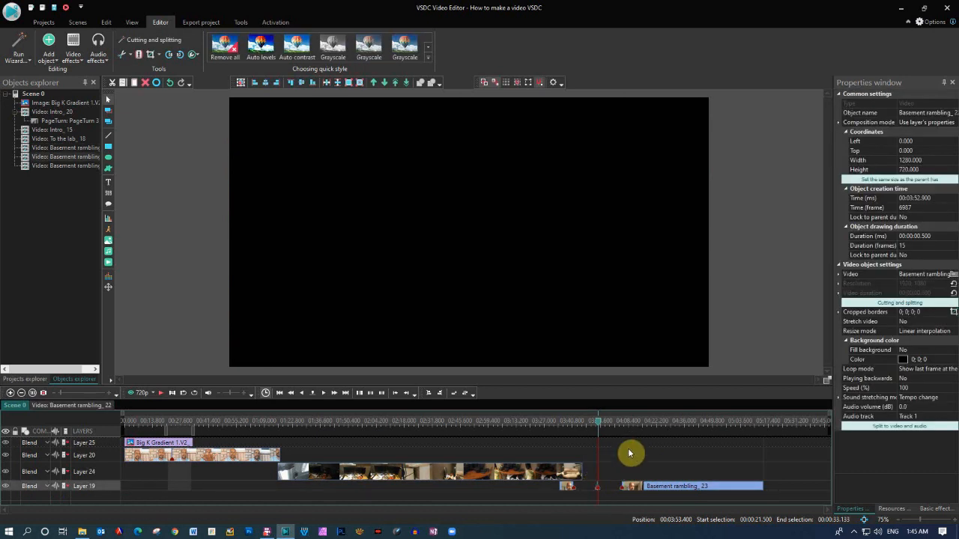
pyautogui.click(600, 490)
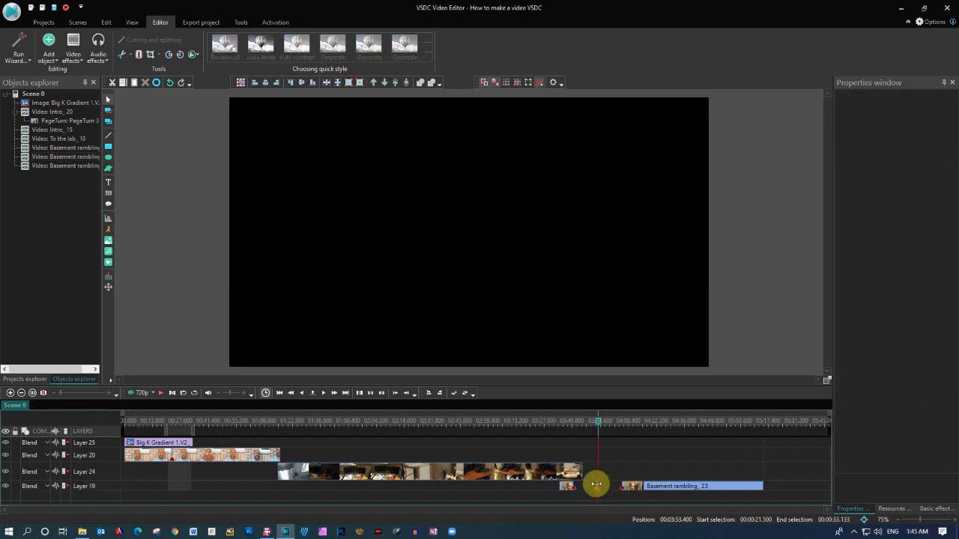
pyautogui.click(597, 483)
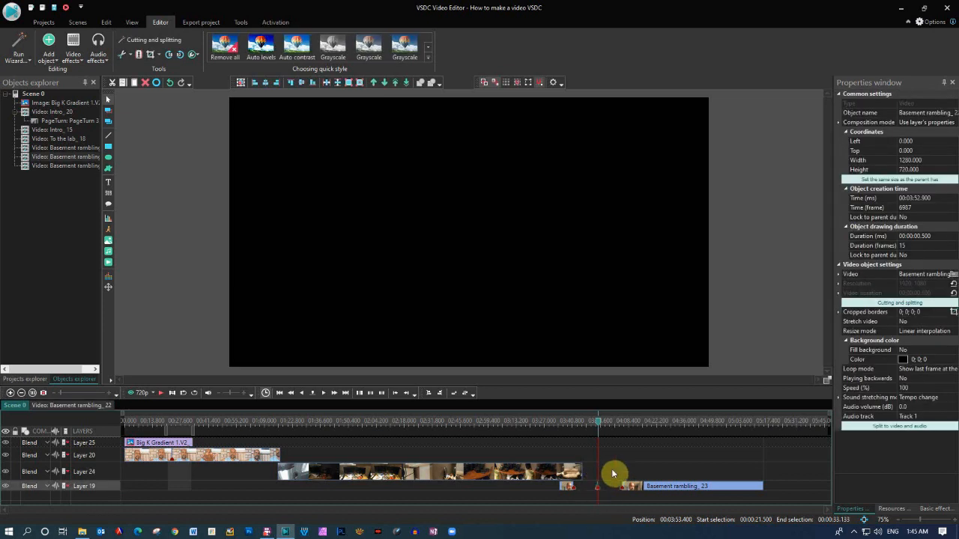
pyautogui.press('Delete')
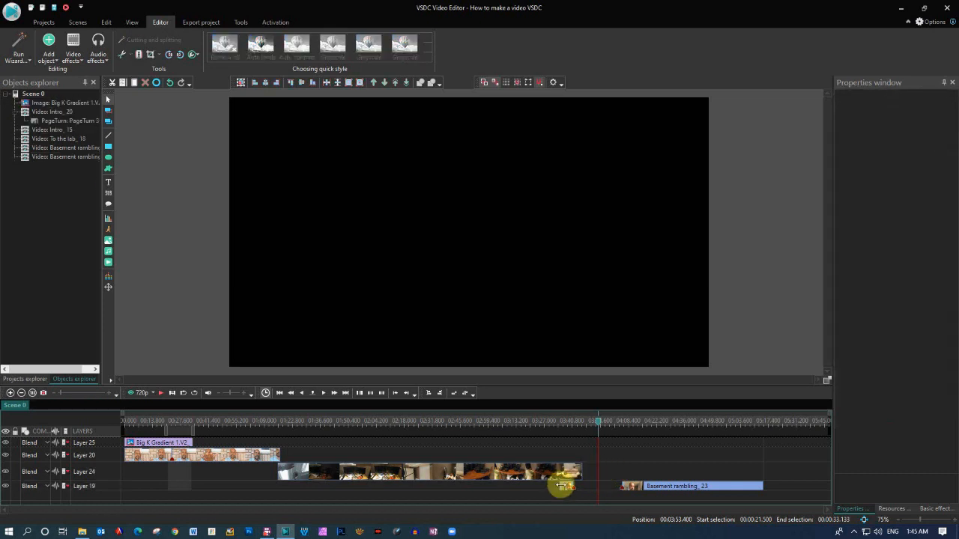
# Move the two Basement rambling clips back to 00:03:45.933 and 00:03:52.900, and play across the join from 00:03:51.300
pyautogui.hotkey('ctrl', 'z')
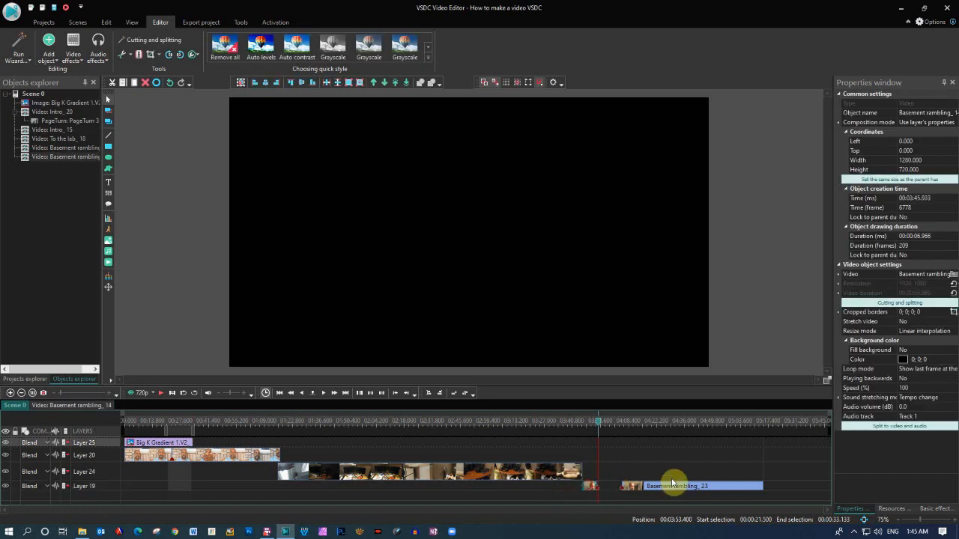
pyautogui.moveTo(670, 492); pyautogui.dragTo(641, 488)
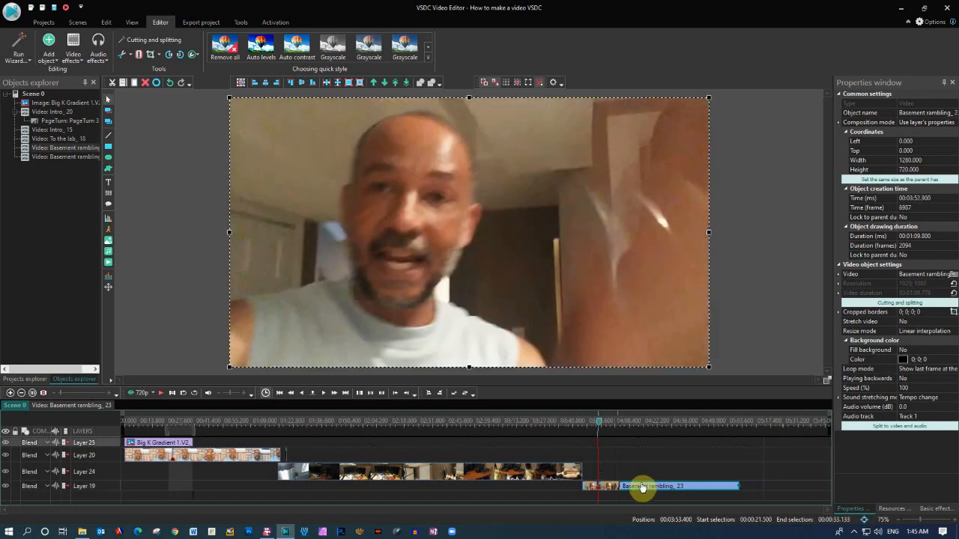
pyautogui.click(614, 424)
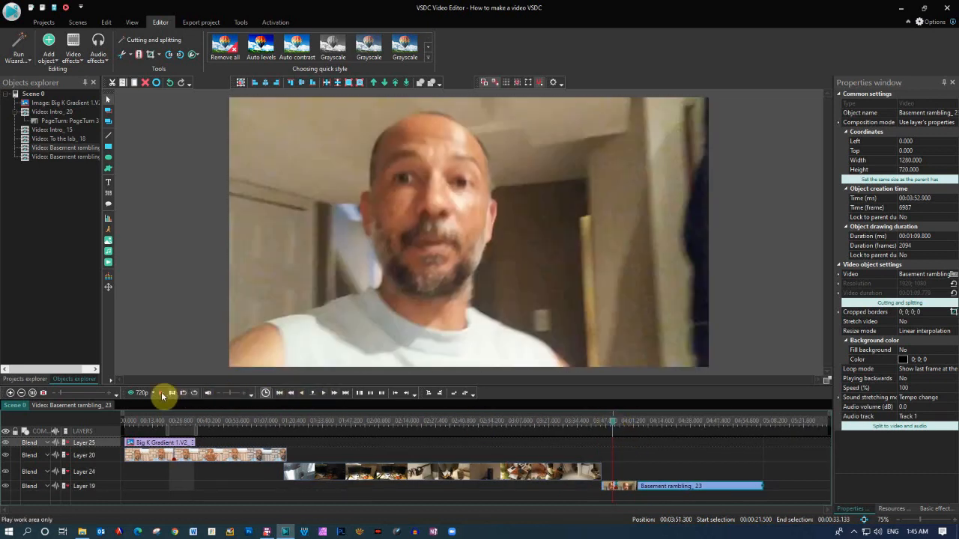
pyautogui.click(161, 394)
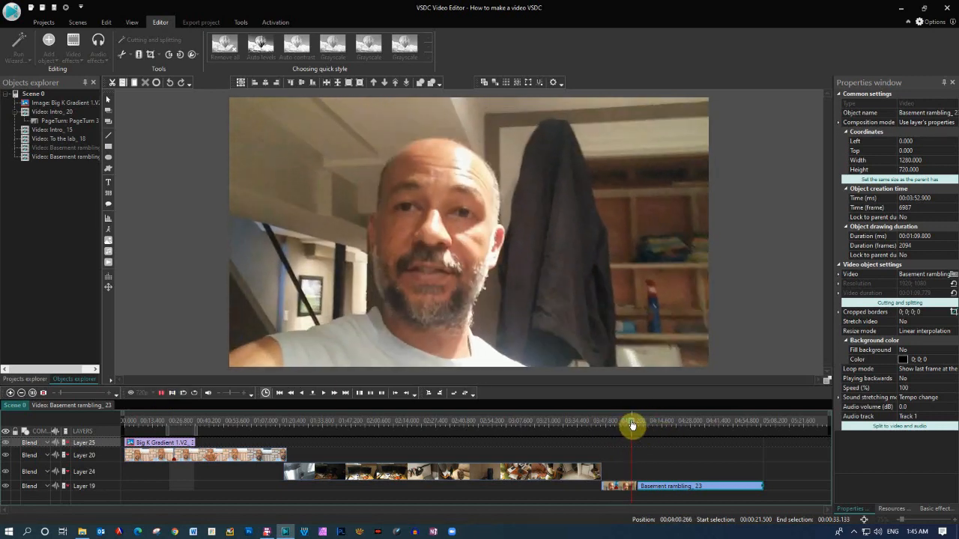
# Review the rest of the second Basement rambling clip, scrubbing to its end and replaying from 00:04:09.266 and 00:04:12.133 to find a cut point
pyautogui.moveTo(635, 426); pyautogui.dragTo(699, 426)
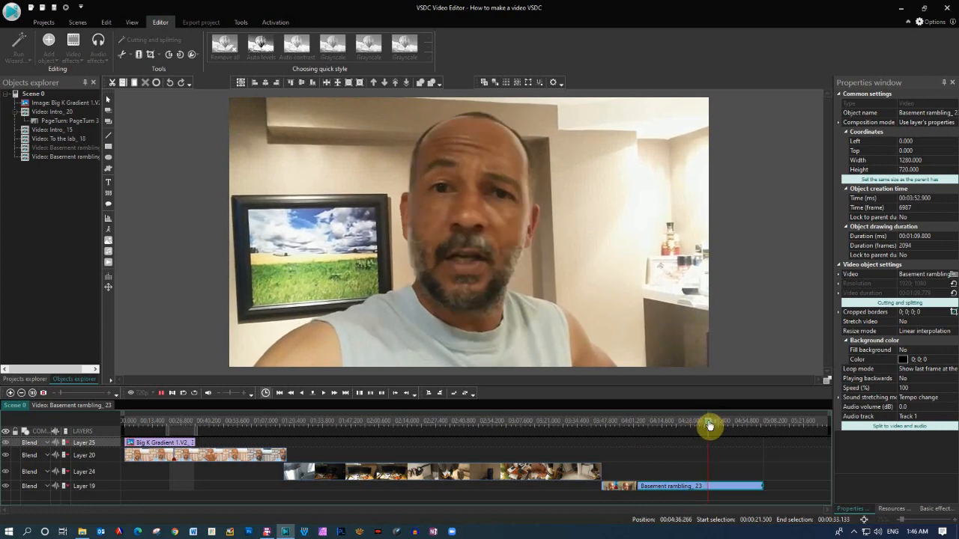
pyautogui.moveTo(709, 425); pyautogui.dragTo(756, 427)
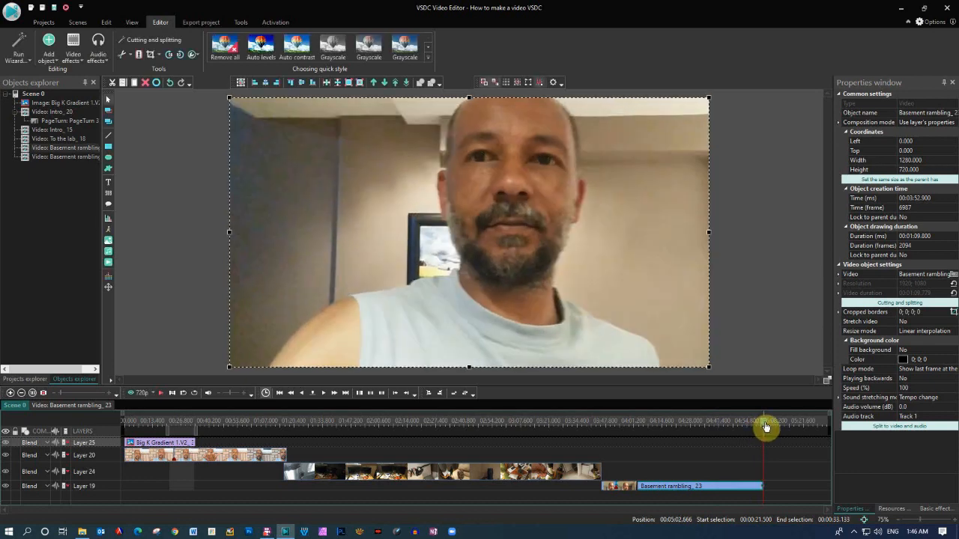
pyautogui.moveTo(764, 425); pyautogui.dragTo(734, 426)
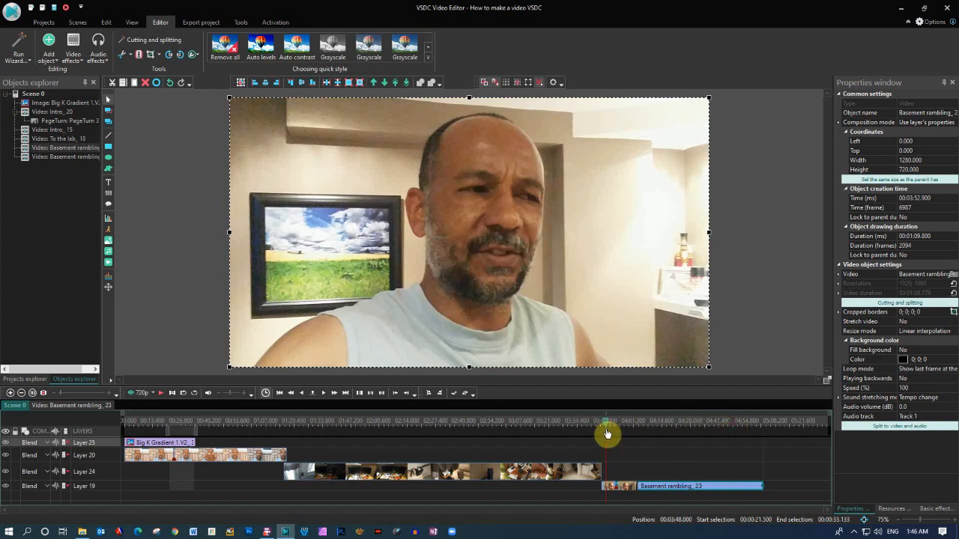
pyautogui.click(633, 425)
pyautogui.moveTo(640, 425); pyautogui.dragTo(650, 425)
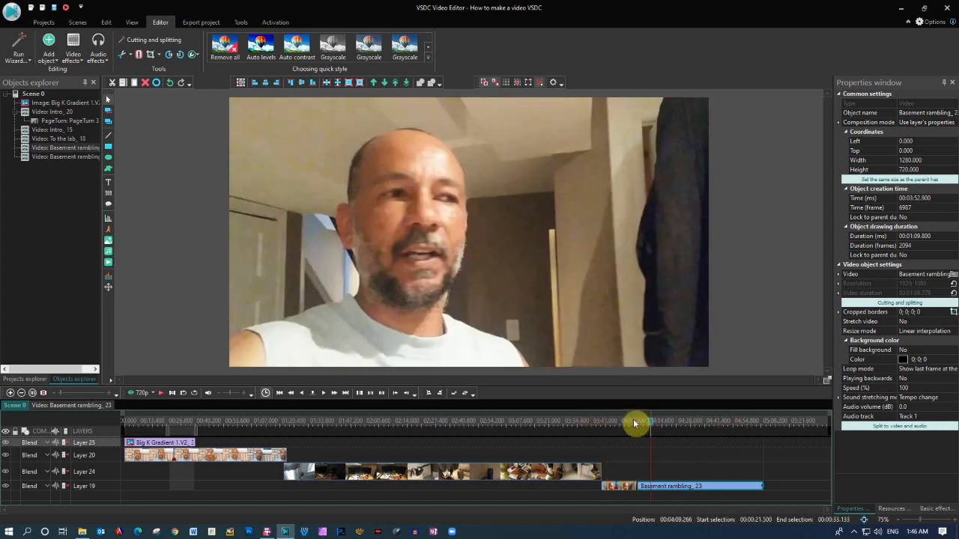
pyautogui.click(167, 394)
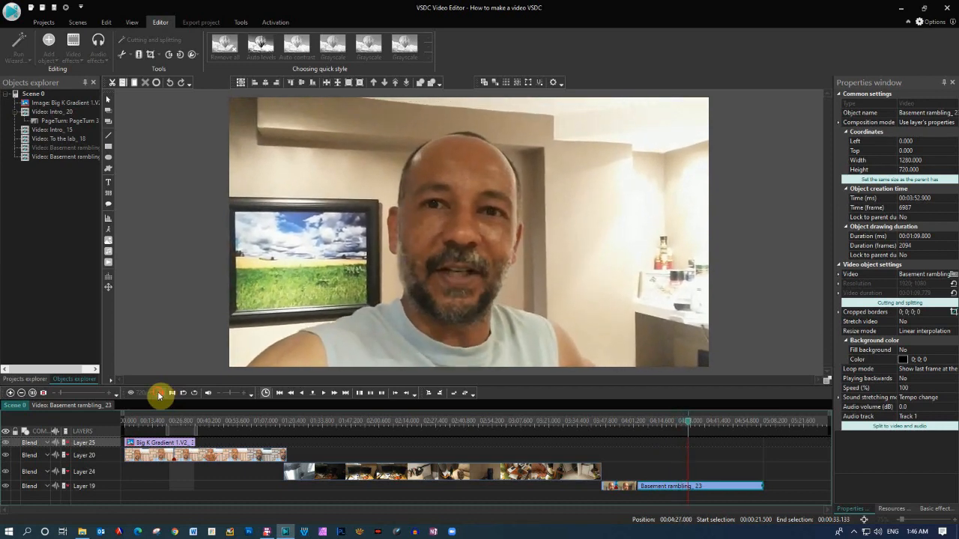
pyautogui.click(160, 394)
pyautogui.moveTo(688, 426); pyautogui.dragTo(671, 425)
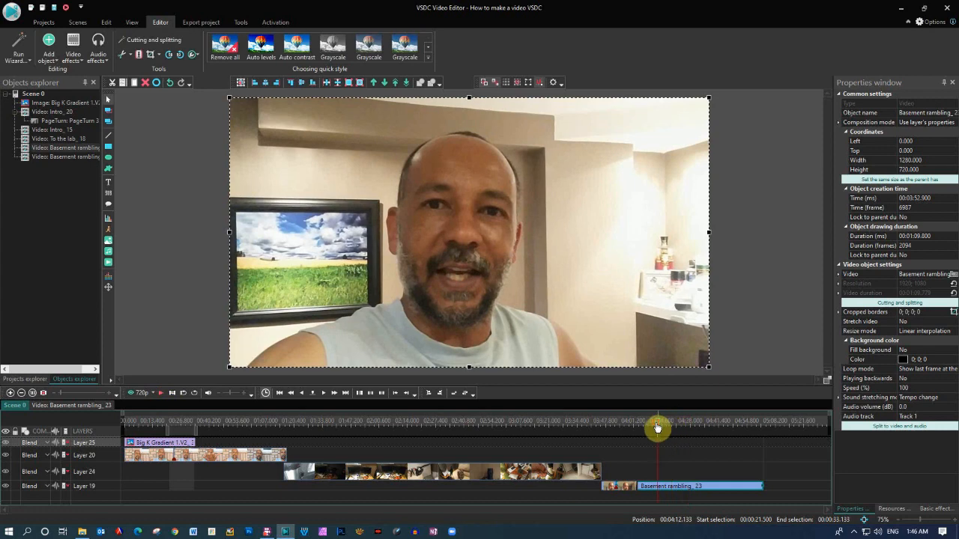
pyautogui.click(160, 392)
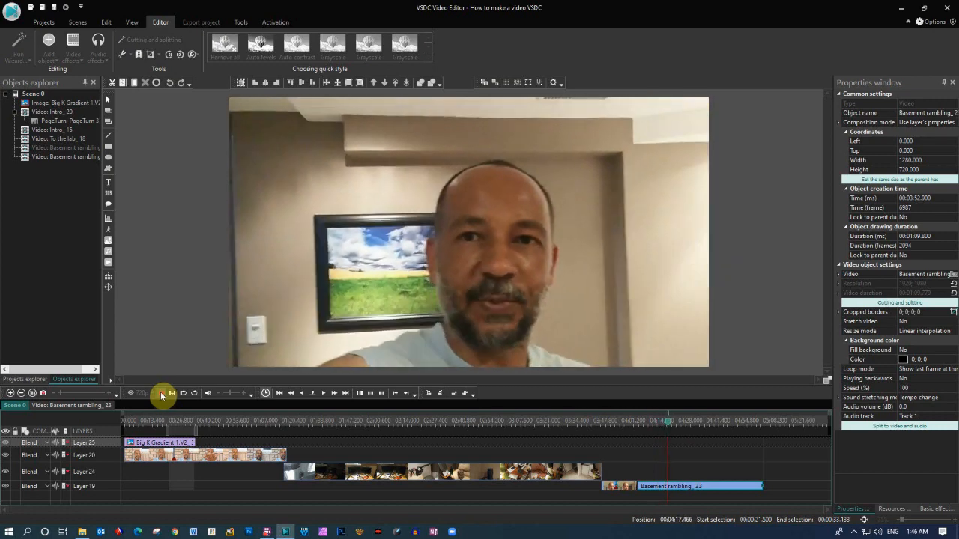
pyautogui.click(162, 394)
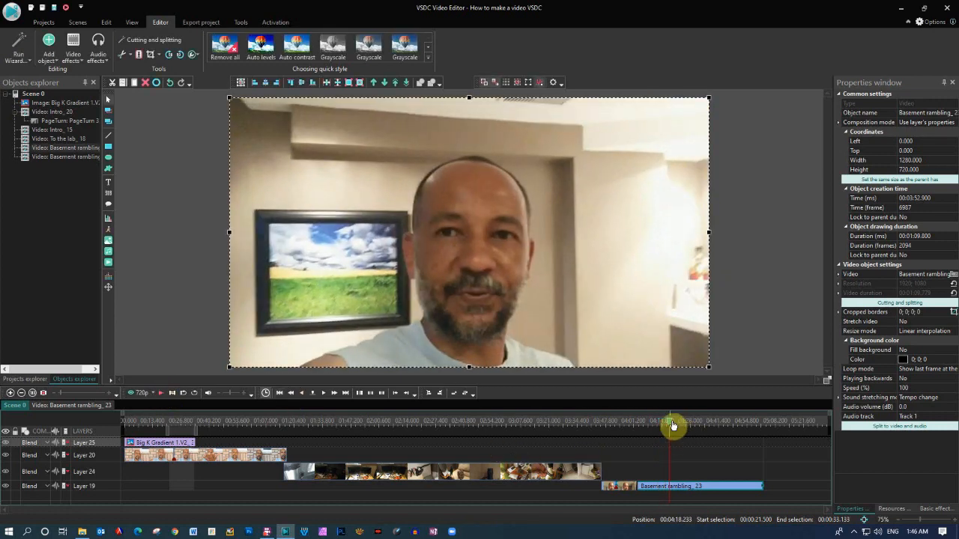
# Step back to the frame at 00:04:17.600, split the second Basement rambling clip there and delete the part after the cut
pyautogui.click(303, 394)
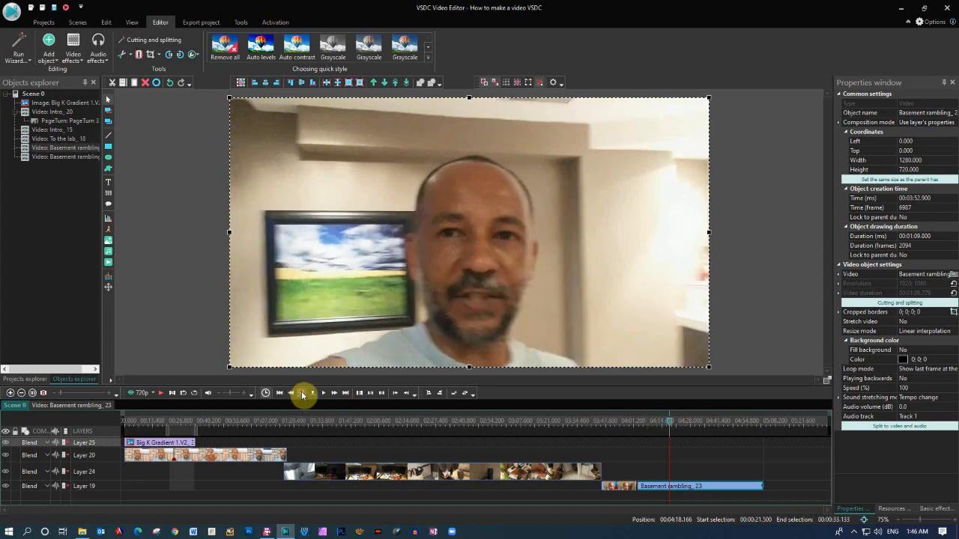
pyautogui.click(303, 394)
pyautogui.click(304, 394)
pyautogui.click(303, 394)
pyautogui.click(304, 394)
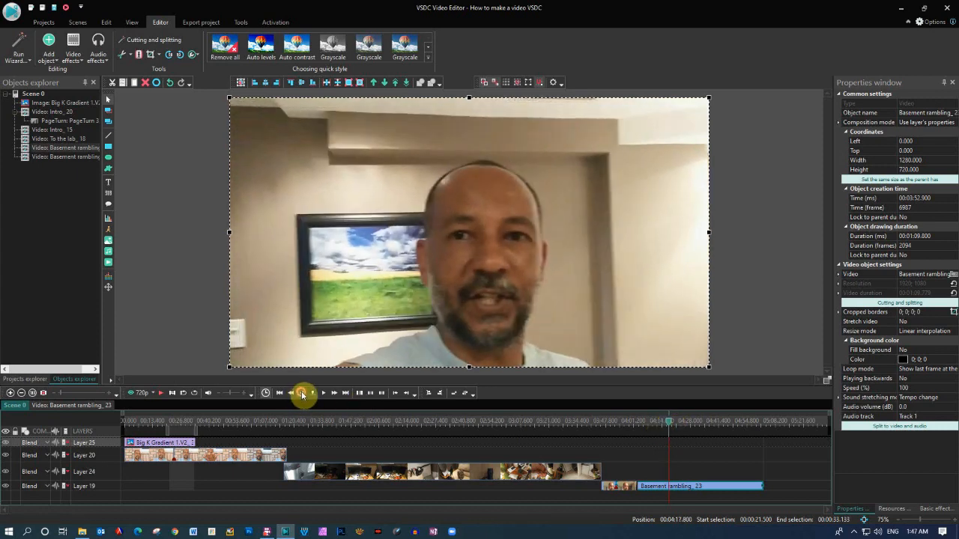
pyautogui.click(304, 394)
pyautogui.click(303, 394)
pyautogui.click(683, 488)
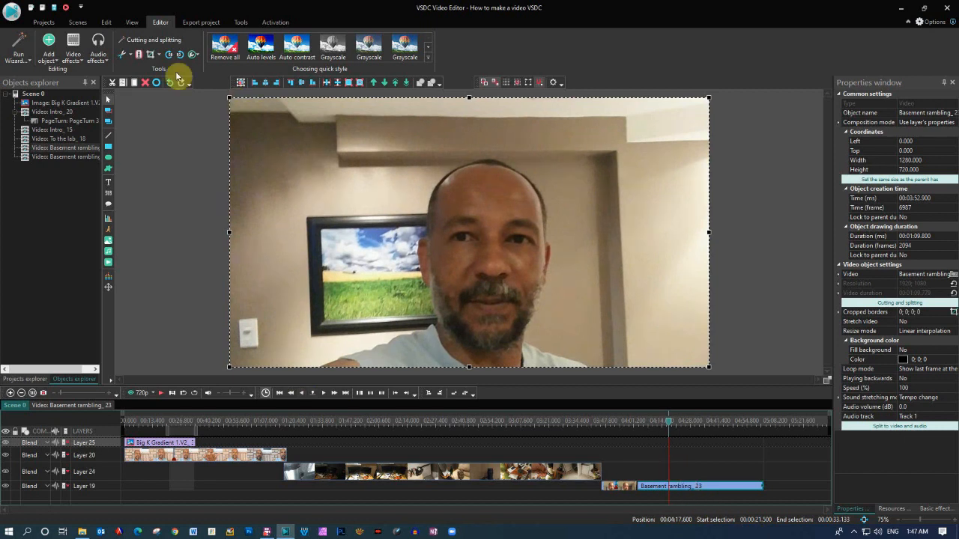
pyautogui.click(142, 56)
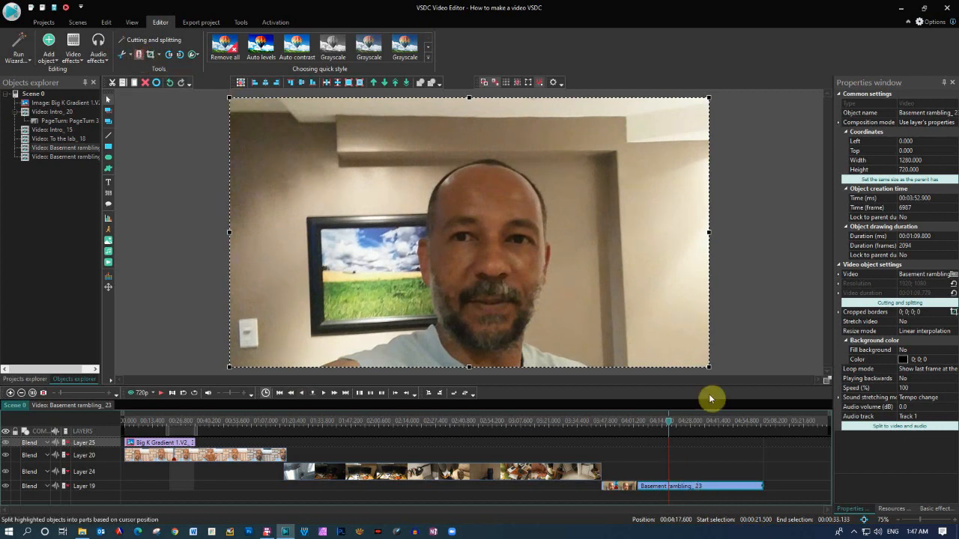
pyautogui.click(684, 490)
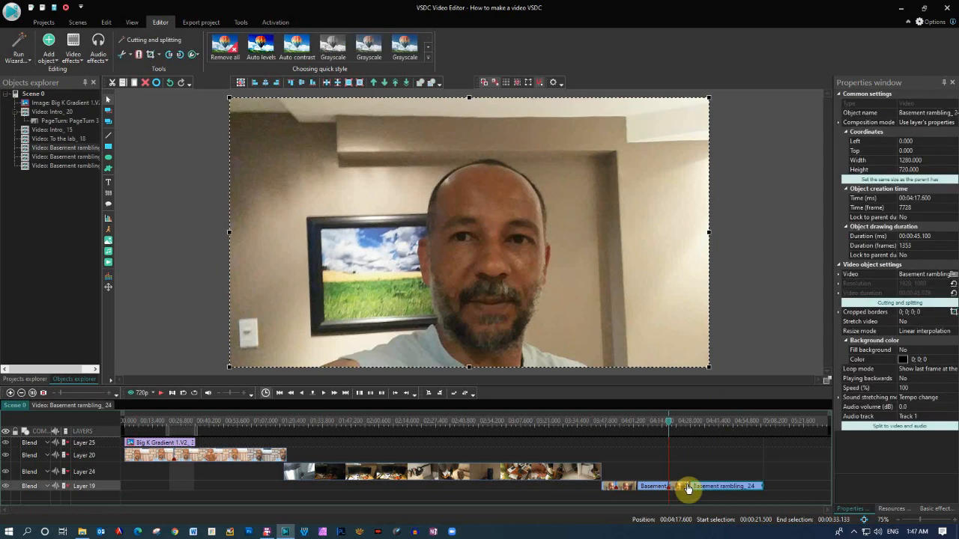
pyautogui.press('Delete')
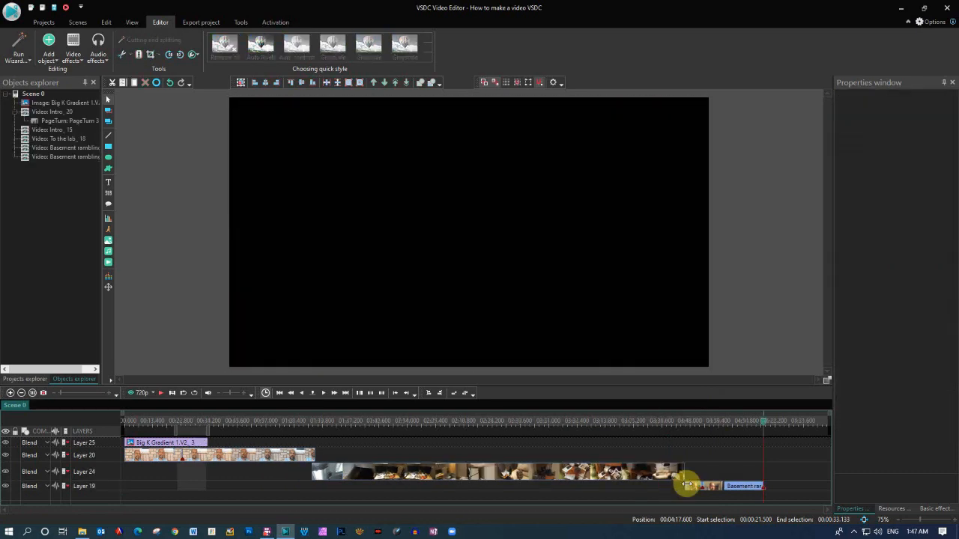
# Play near the end of the timeline and delete the remaining Basement rambling clip that starts at 00:03:52.900
pyautogui.click(760, 425)
pyautogui.click(161, 394)
pyautogui.click(742, 488)
pyautogui.press('Delete')
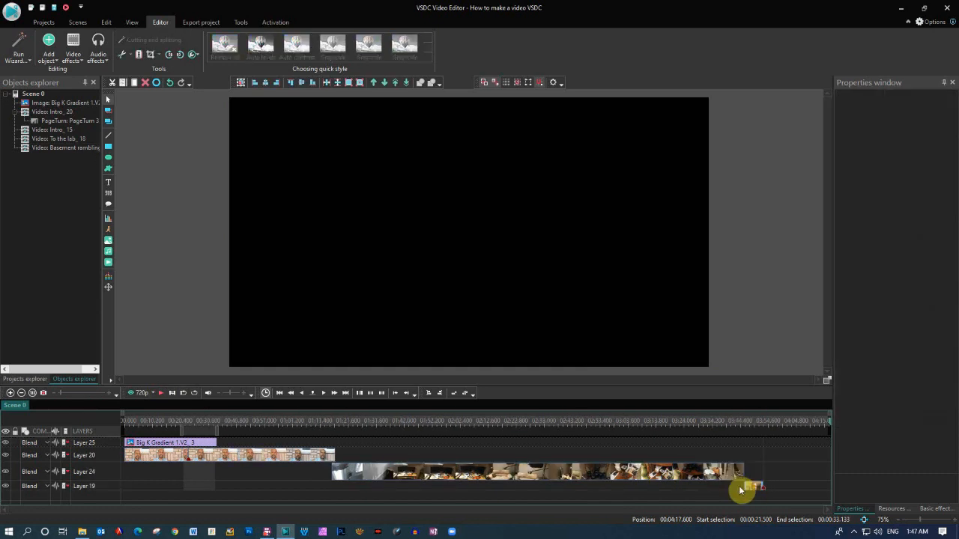
# Play the last Basement rambling clip from 00:03:42.900 and delete it from Layer 19
pyautogui.click(755, 487)
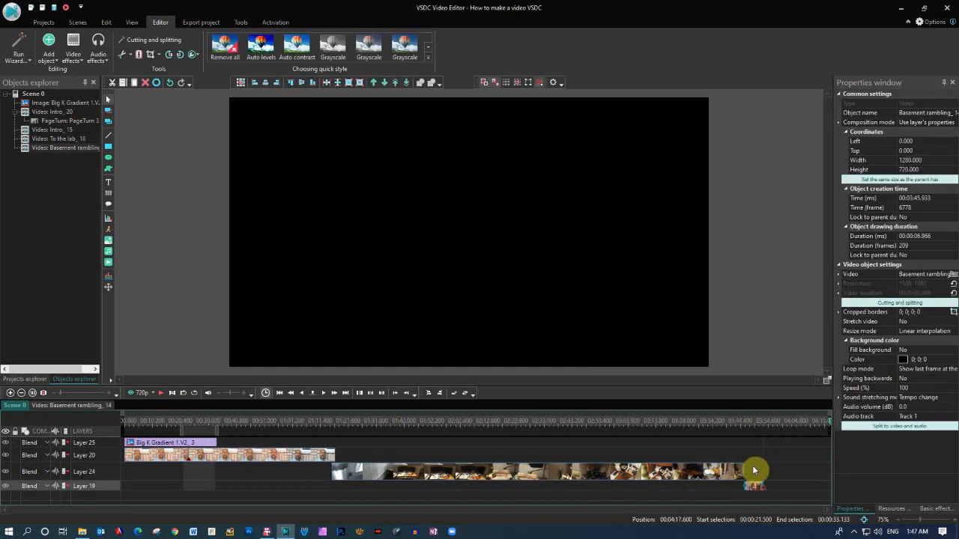
pyautogui.click(736, 421)
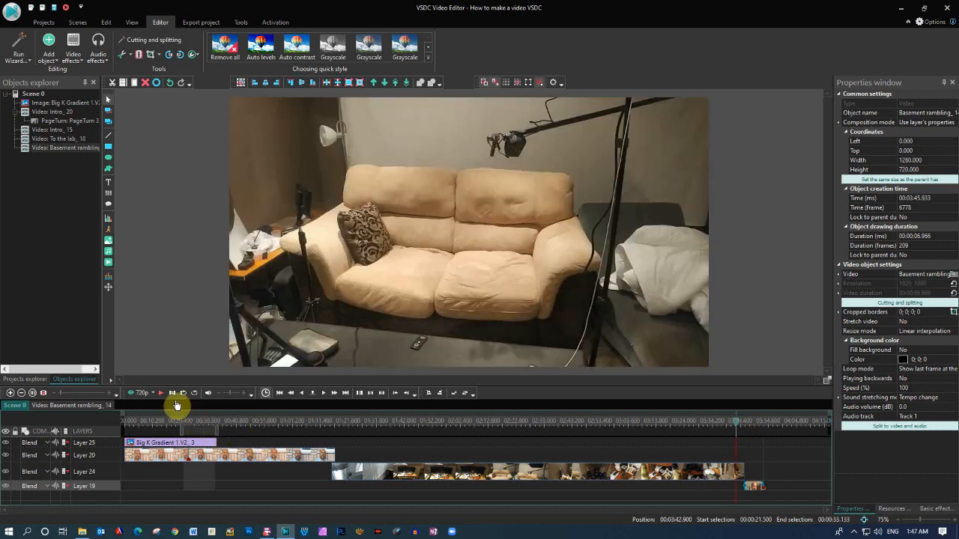
pyautogui.click(159, 394)
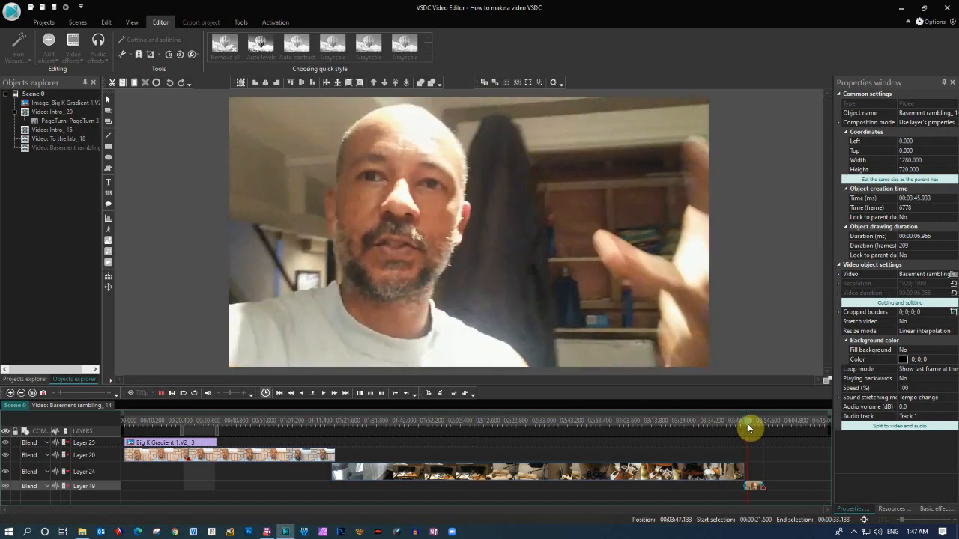
pyautogui.click(162, 394)
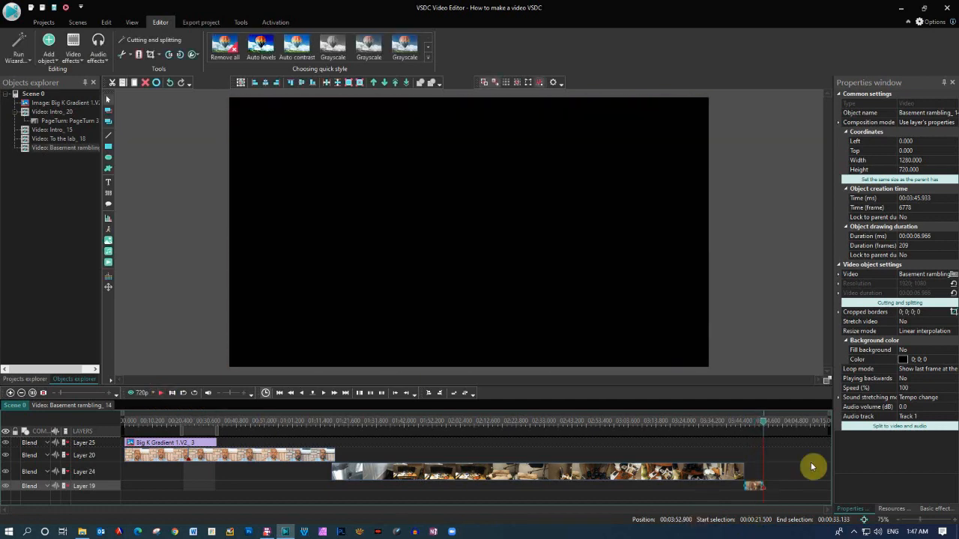
pyautogui.press('Delete')
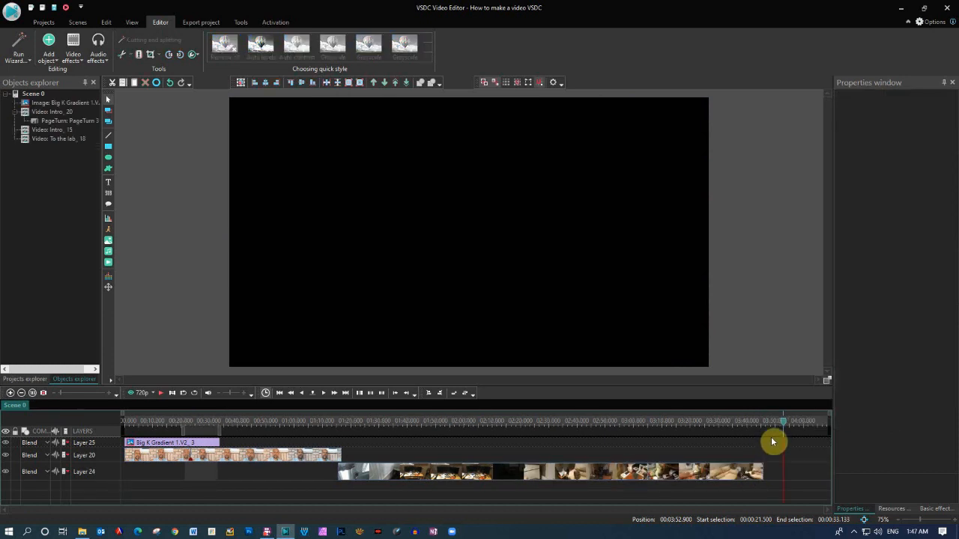
# Return to the timeline start and extend the Big K Gradient logo image to the end of the Layer 24 footage, lasting 00:03:45.933
pyautogui.moveTo(784, 427); pyautogui.dragTo(92, 419)
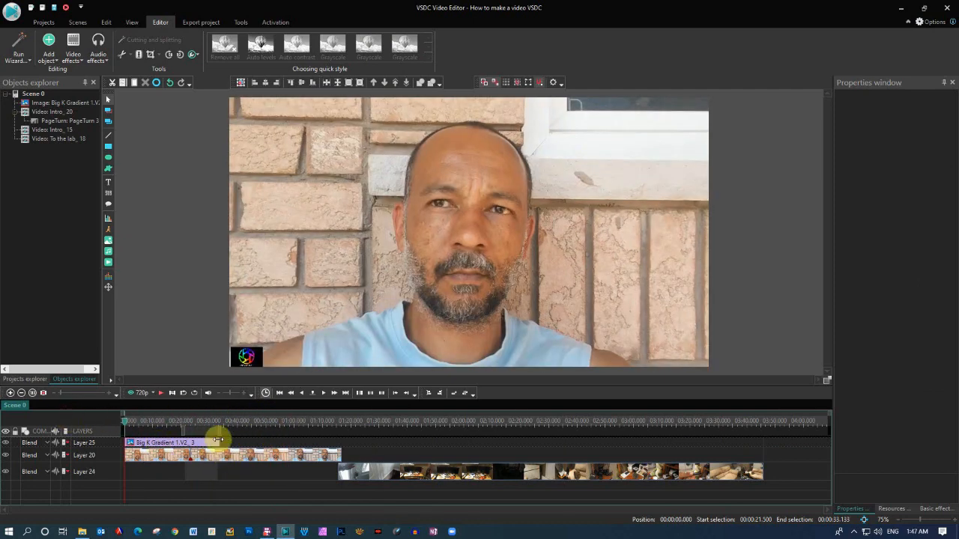
pyautogui.moveTo(218, 440); pyautogui.dragTo(762, 442)
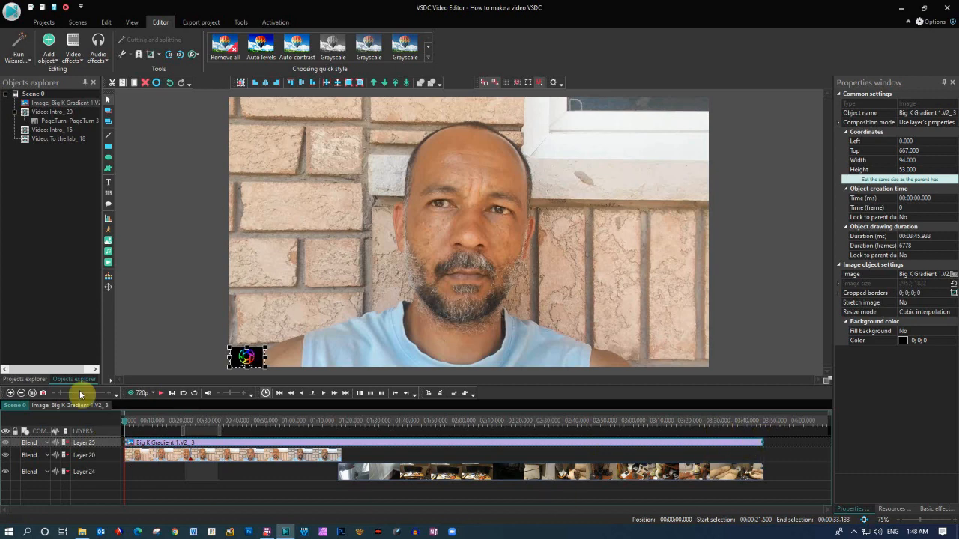
pyautogui.moveTo(398, 449)
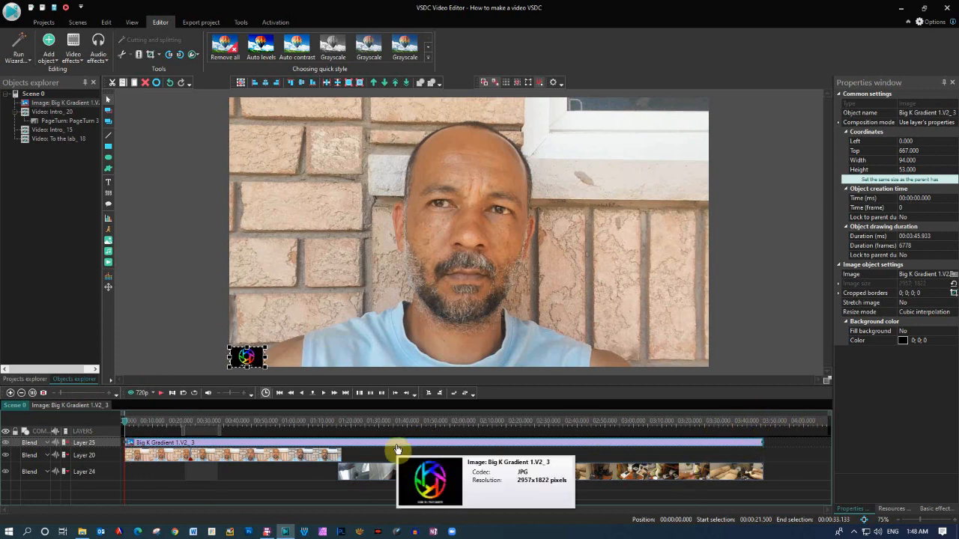